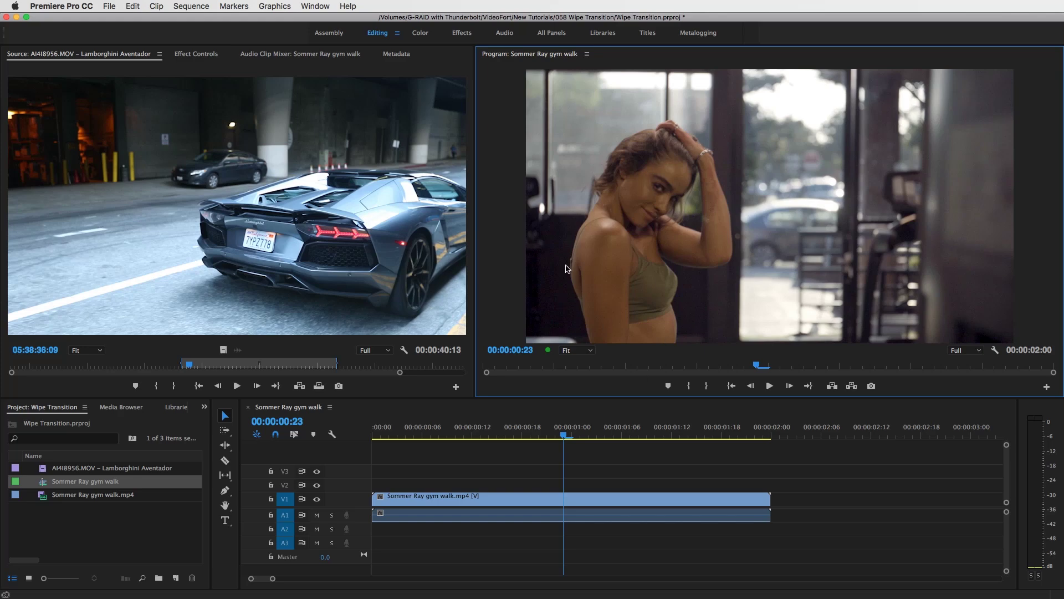
# Cue the Lamborghini clip to a later frame and widen the Source monitor against the Program monitor
pyautogui.moveTo(190, 364)
pyautogui.mouseDown()
pyautogui.moveTo(339, 364)
pyautogui.moveTo(200, 365)
pyautogui.mouseUp()
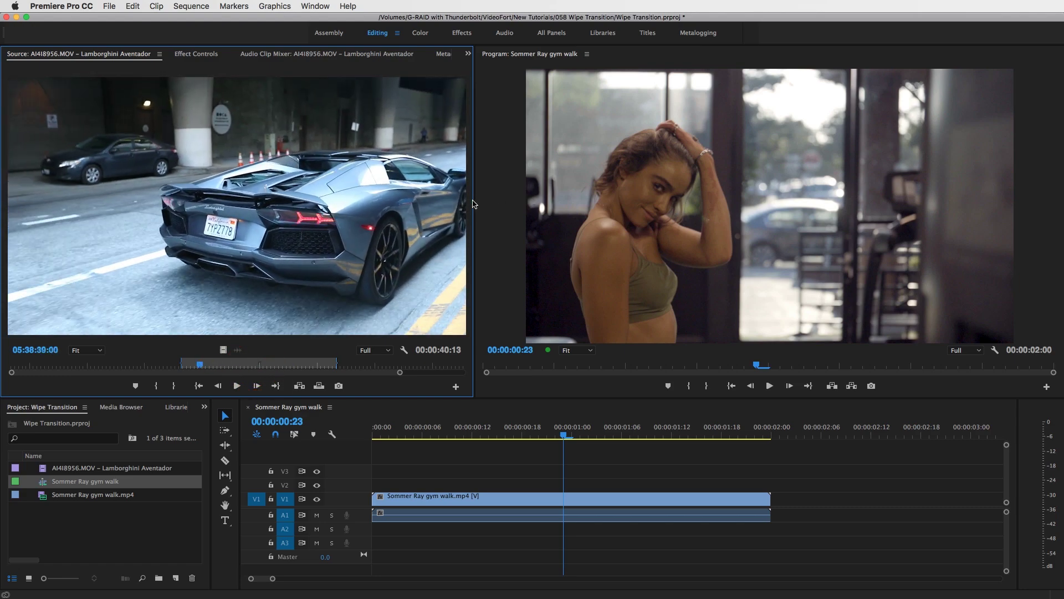
pyautogui.moveTo(474, 204); pyautogui.dragTo(491, 206)
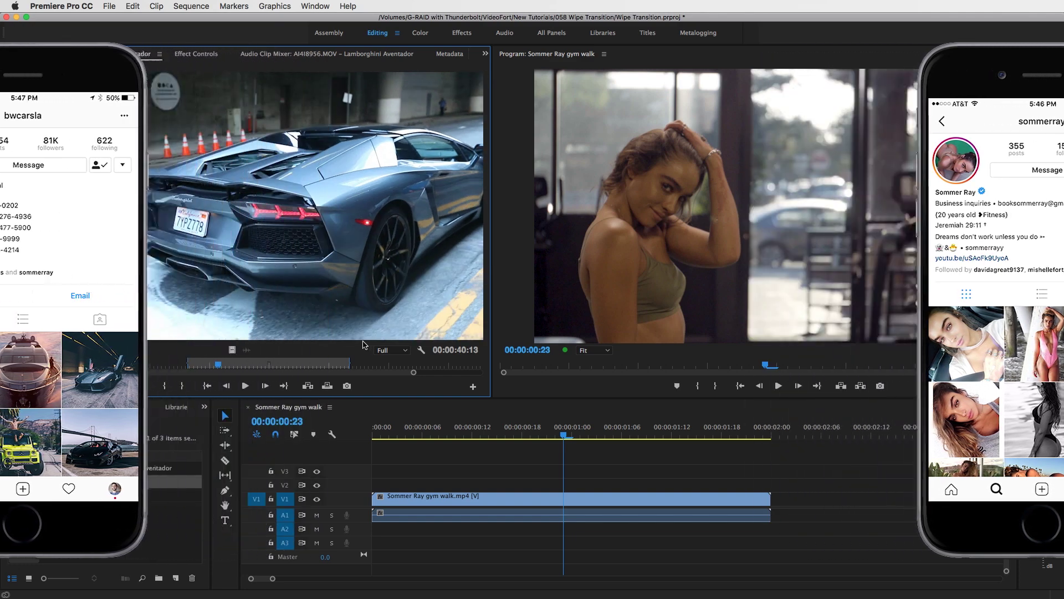
pyautogui.click(573, 430)
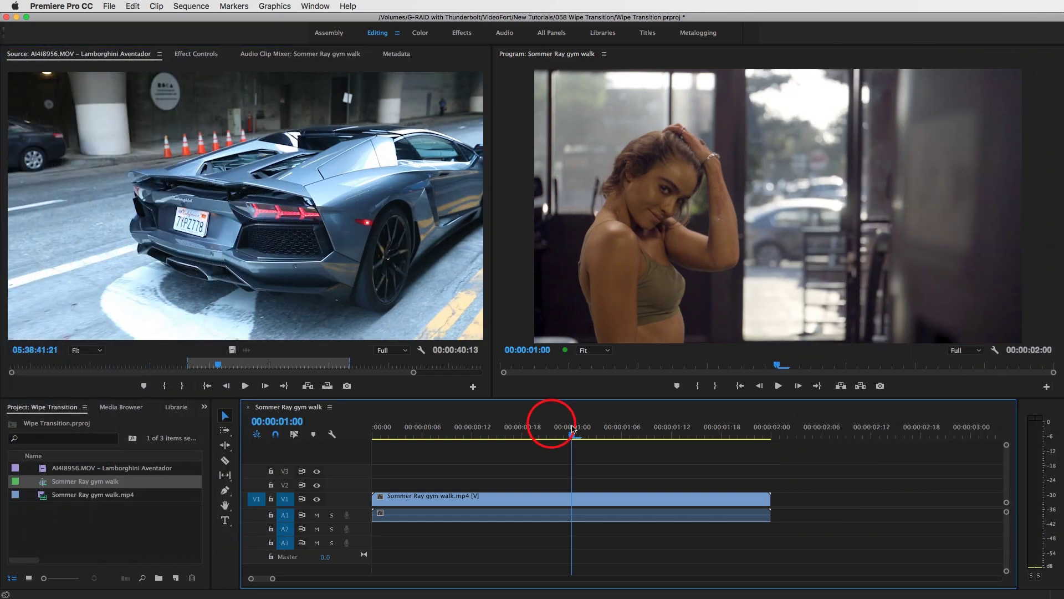
pyautogui.moveTo(573, 429)
pyautogui.mouseDown()
pyautogui.moveTo(589, 430)
pyautogui.moveTo(473, 429)
pyautogui.moveTo(765, 431)
pyautogui.moveTo(559, 441)
pyautogui.mouseUp()
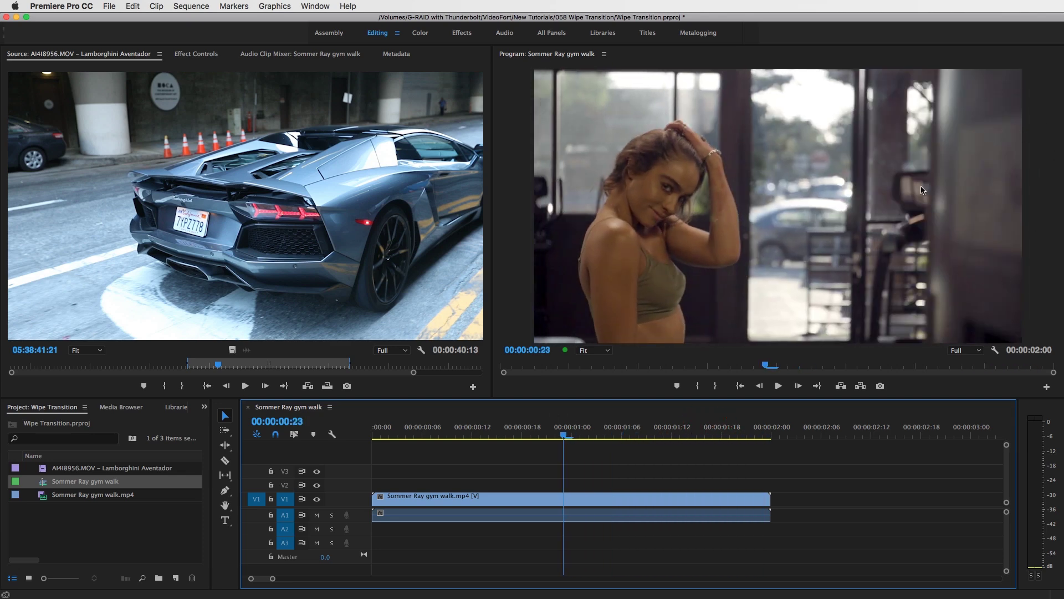
pyautogui.moveTo(557, 430)
pyautogui.mouseDown()
pyautogui.moveTo(765, 427)
pyautogui.moveTo(552, 426)
pyautogui.mouseUp()
pyautogui.press('space')
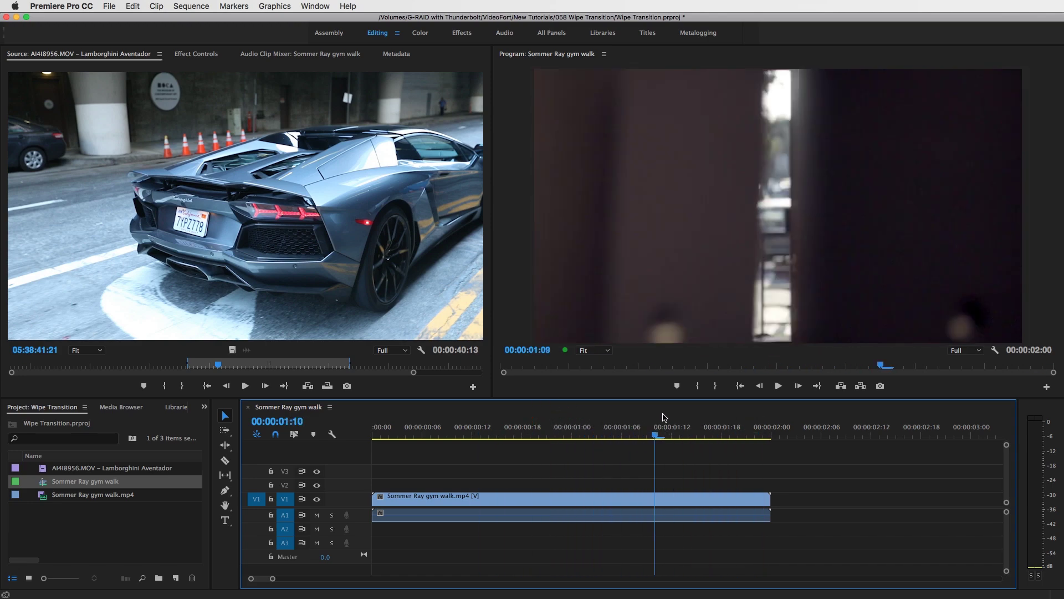
pyautogui.press('space')
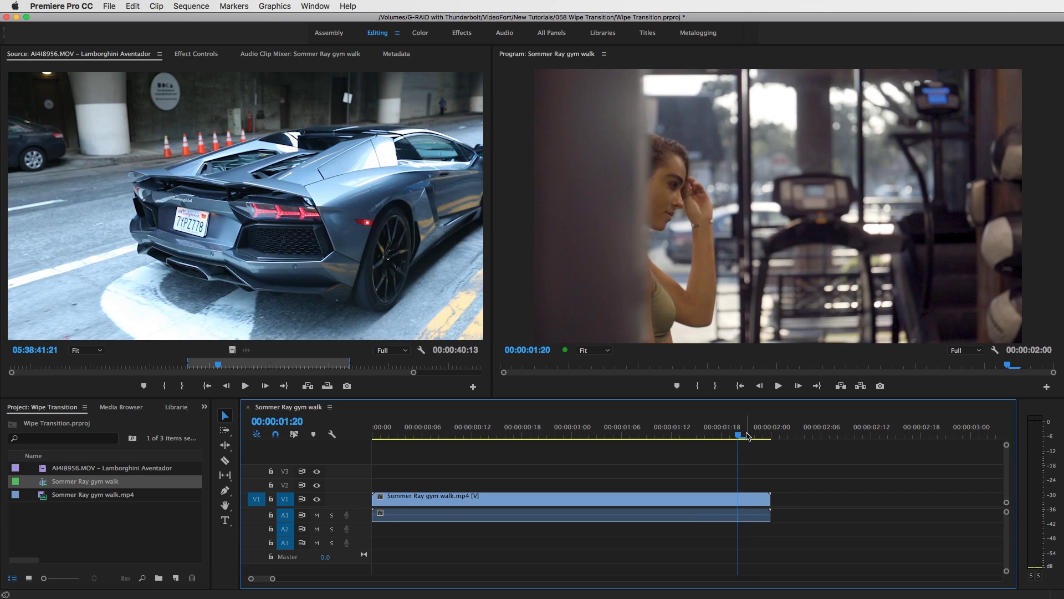
pyautogui.moveTo(748, 436); pyautogui.dragTo(765, 437)
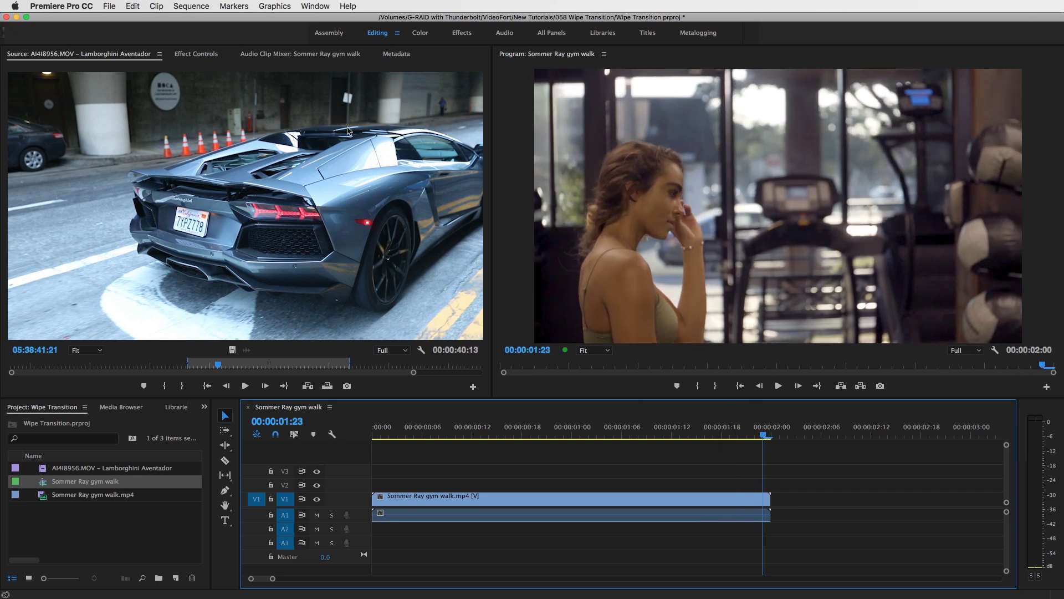
pyautogui.moveTo(217, 369); pyautogui.dragTo(209, 369)
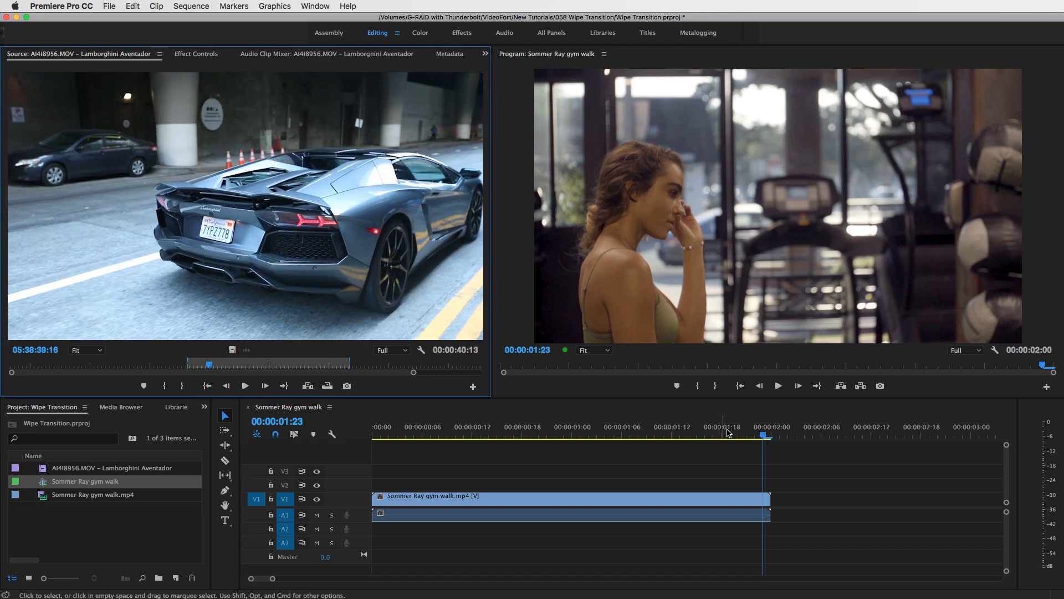
pyautogui.moveTo(727, 428); pyautogui.dragTo(555, 435)
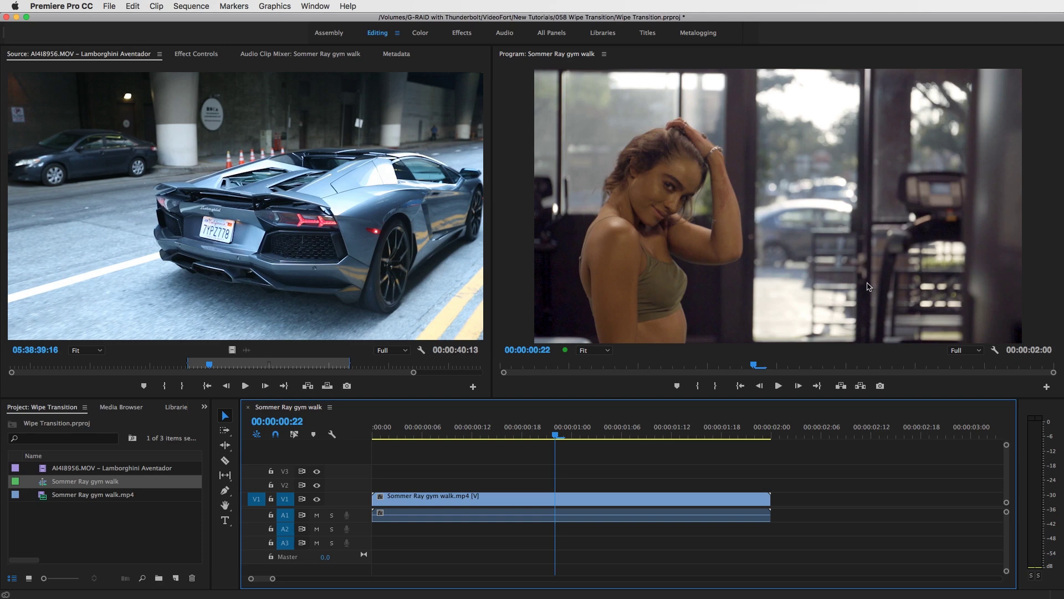
pyautogui.moveTo(554, 433); pyautogui.dragTo(622, 430)
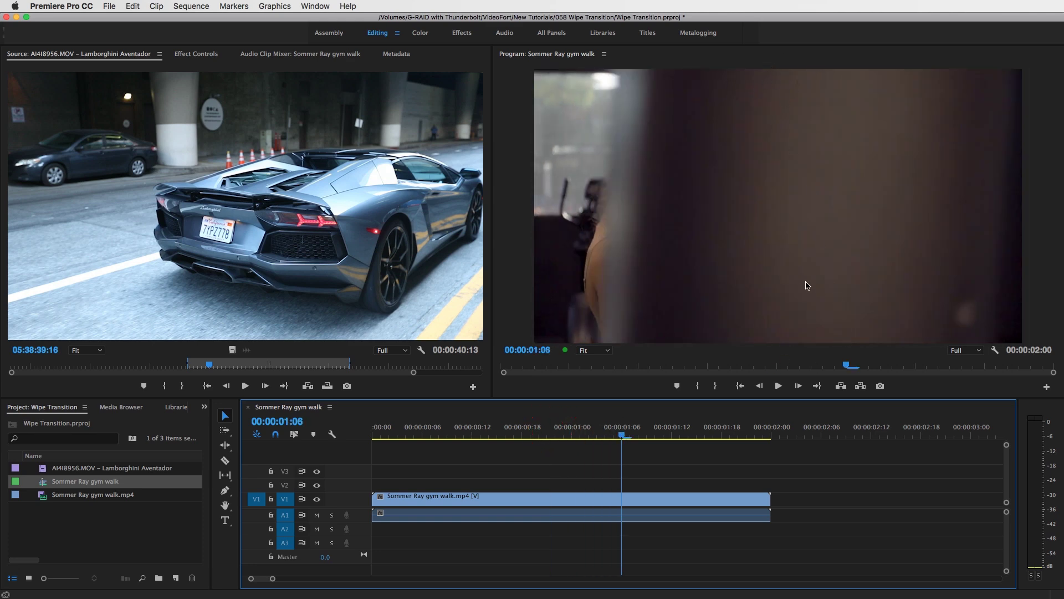
pyautogui.moveTo(618, 436); pyautogui.dragTo(555, 422)
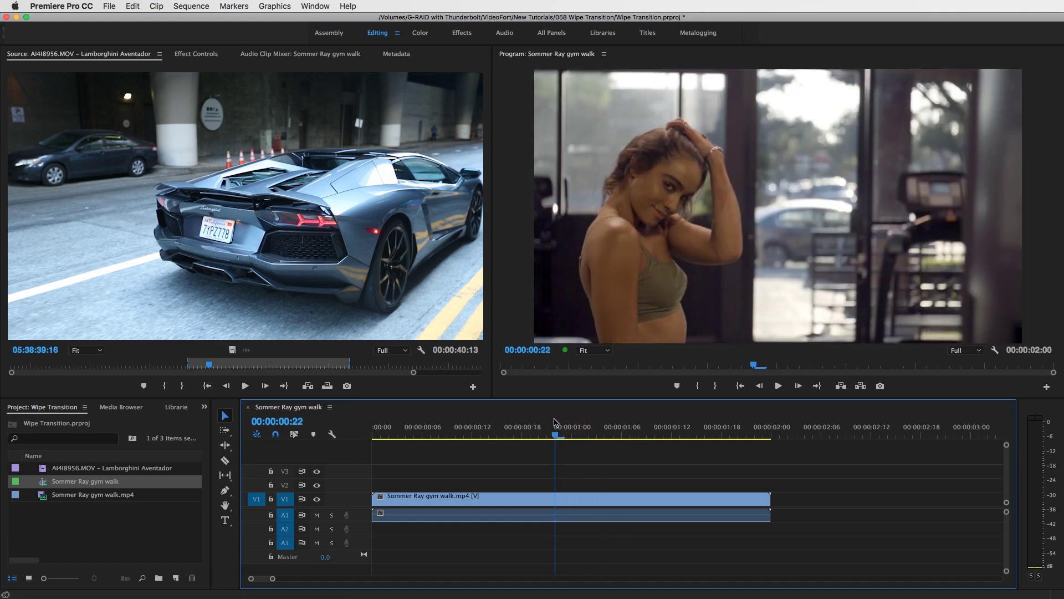
# Delete the gym walk clip's A1 audio, leaving only its video
pyautogui.click(643, 498)
pyautogui.click(629, 517)
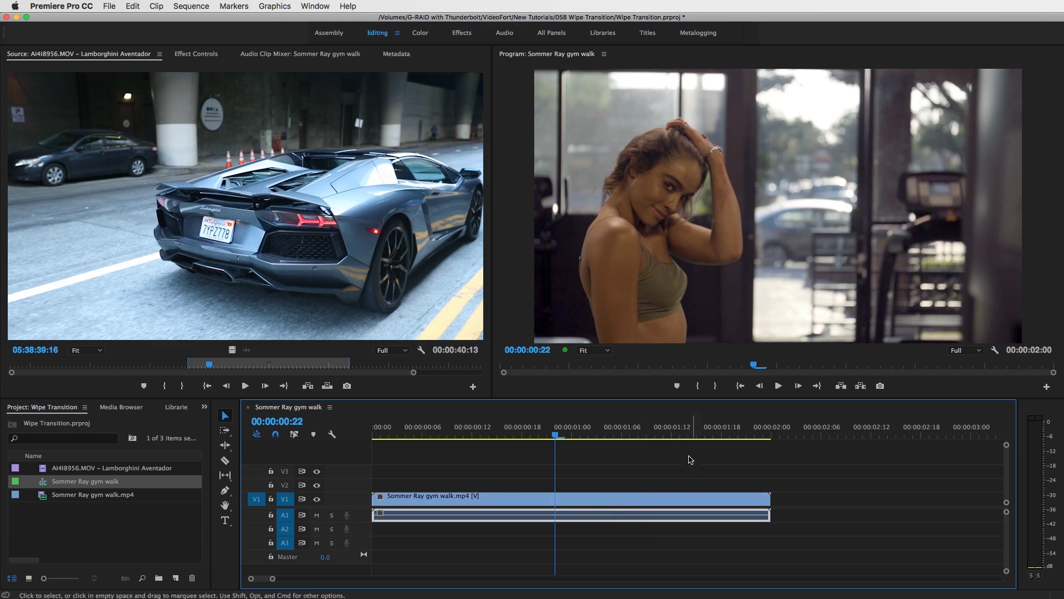
pyautogui.press('Delete')
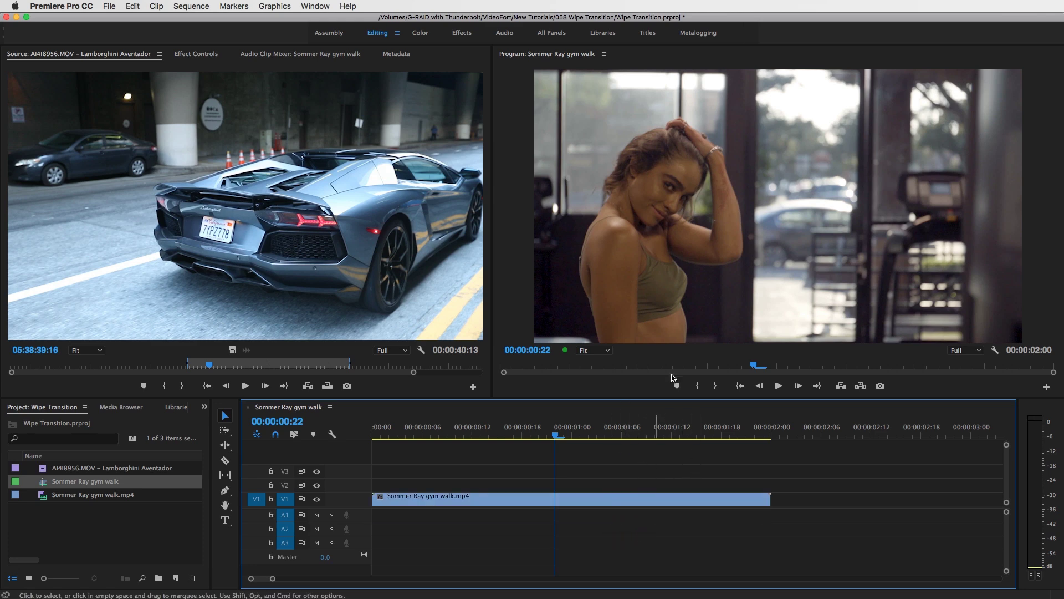
# Zoom the Program monitor to 25%, park at 00:00:01:15, and select the V1 gym clip
pyautogui.moveTo(585, 435); pyautogui.dragTo(696, 427)
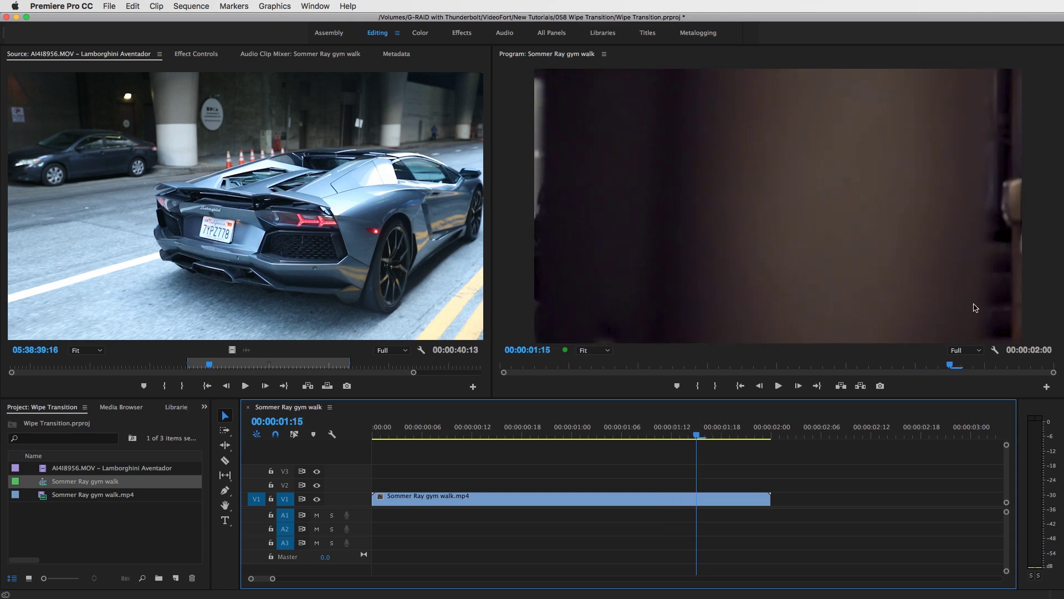
pyautogui.click(580, 353)
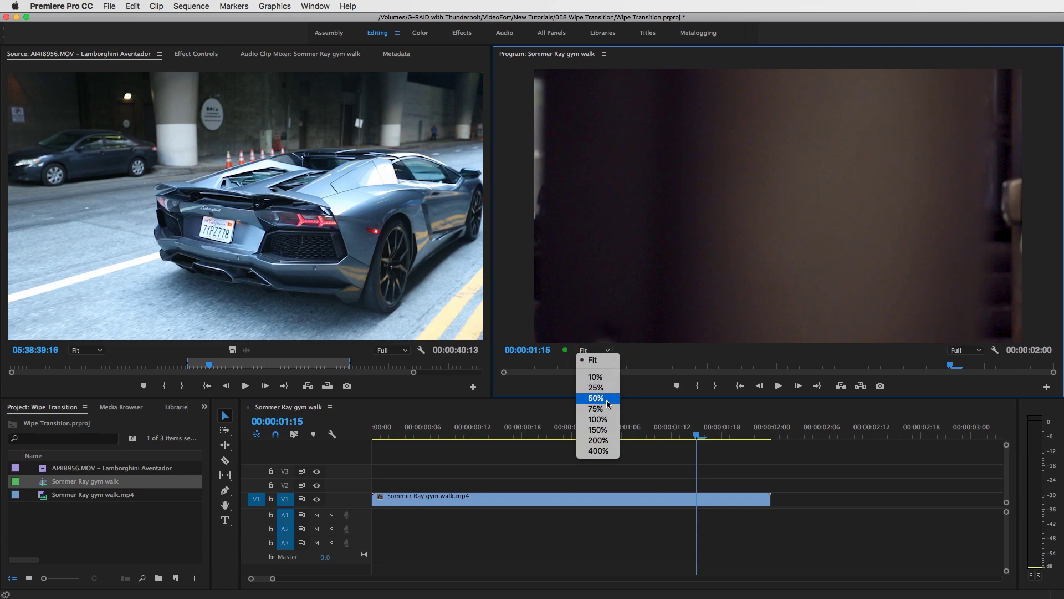
pyautogui.click(605, 398)
pyautogui.click(605, 351)
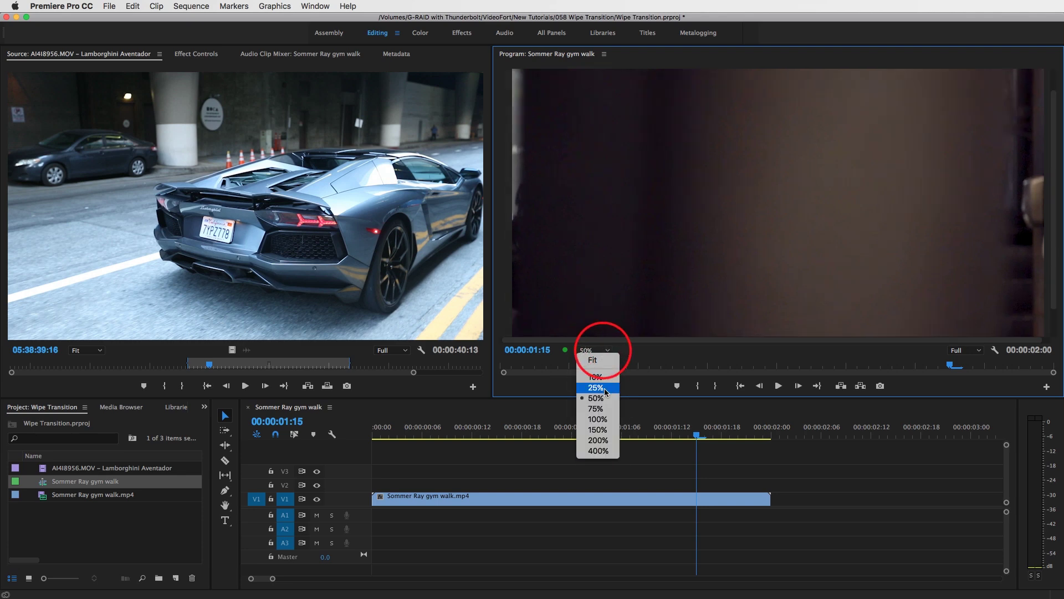
pyautogui.click(604, 372)
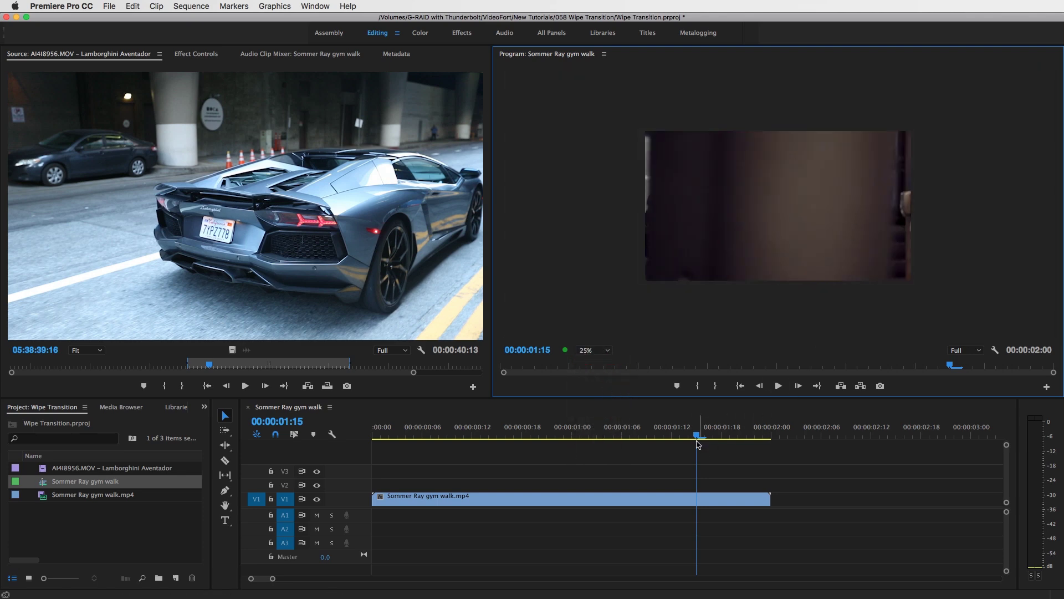
pyautogui.moveTo(698, 441)
pyautogui.mouseDown()
pyautogui.moveTo(681, 435)
pyautogui.moveTo(713, 437)
pyautogui.mouseUp()
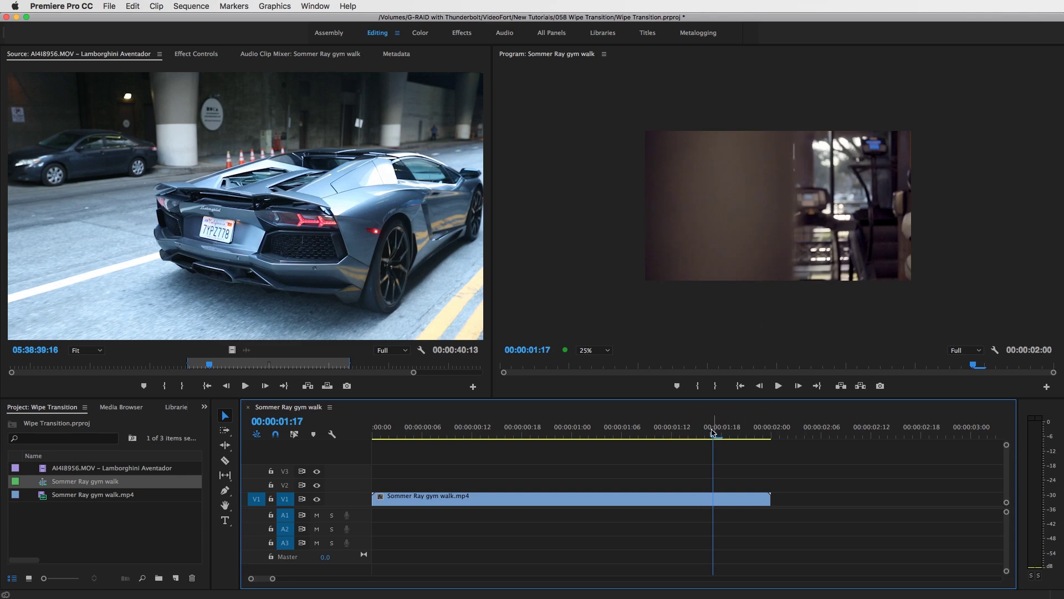
pyautogui.moveTo(713, 432); pyautogui.dragTo(695, 436)
pyautogui.click(712, 498)
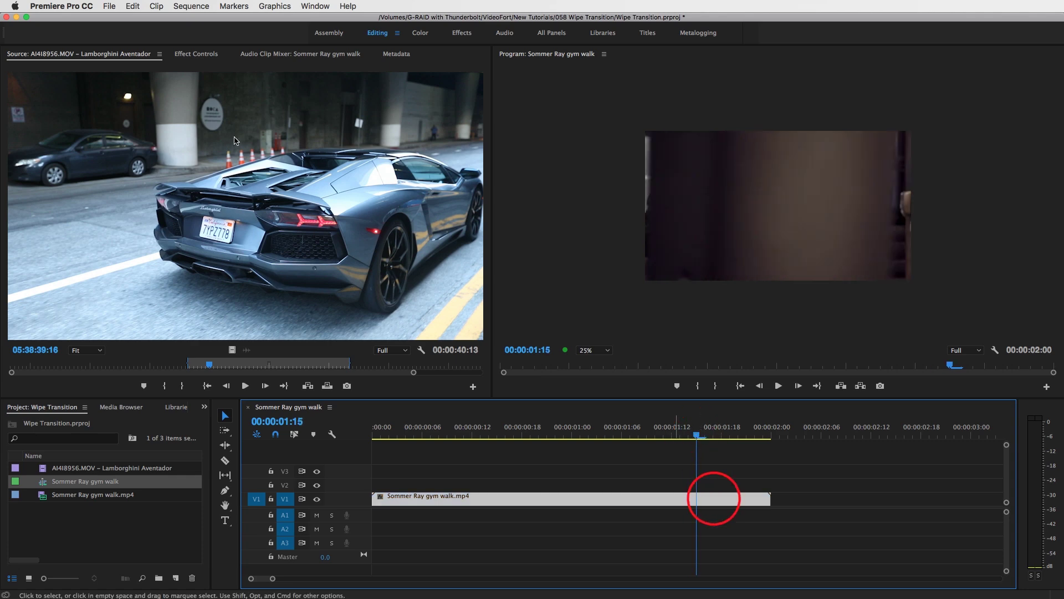
# Add a four-point opacity mask to the gym walk clip with corners pulled beyond the frame
pyautogui.click(189, 54)
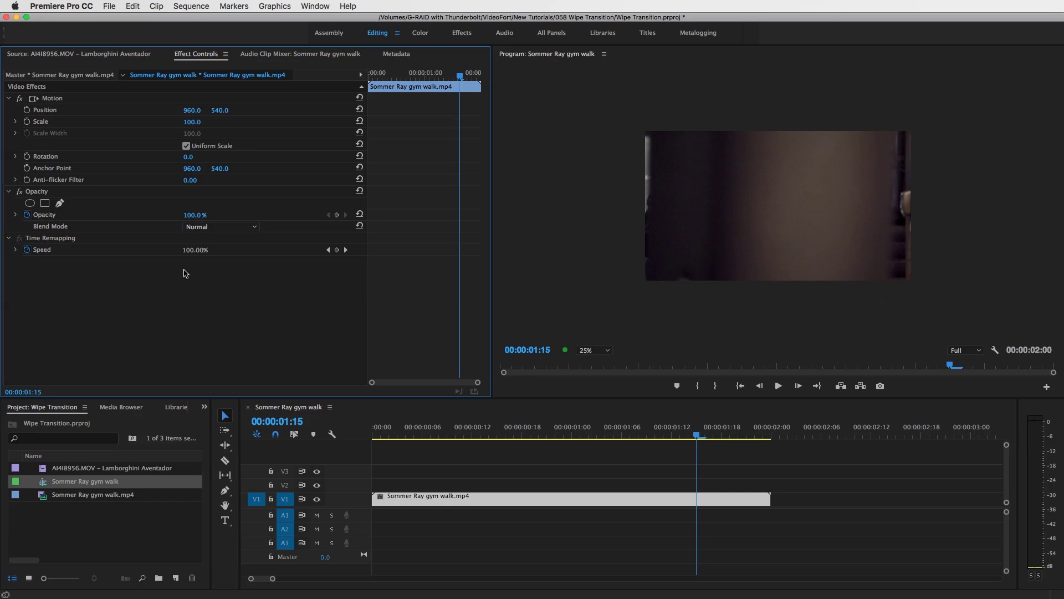
pyautogui.click(45, 204)
pyautogui.moveTo(748, 189); pyautogui.dragTo(629, 120)
pyautogui.moveTo(746, 226); pyautogui.dragTo(623, 301)
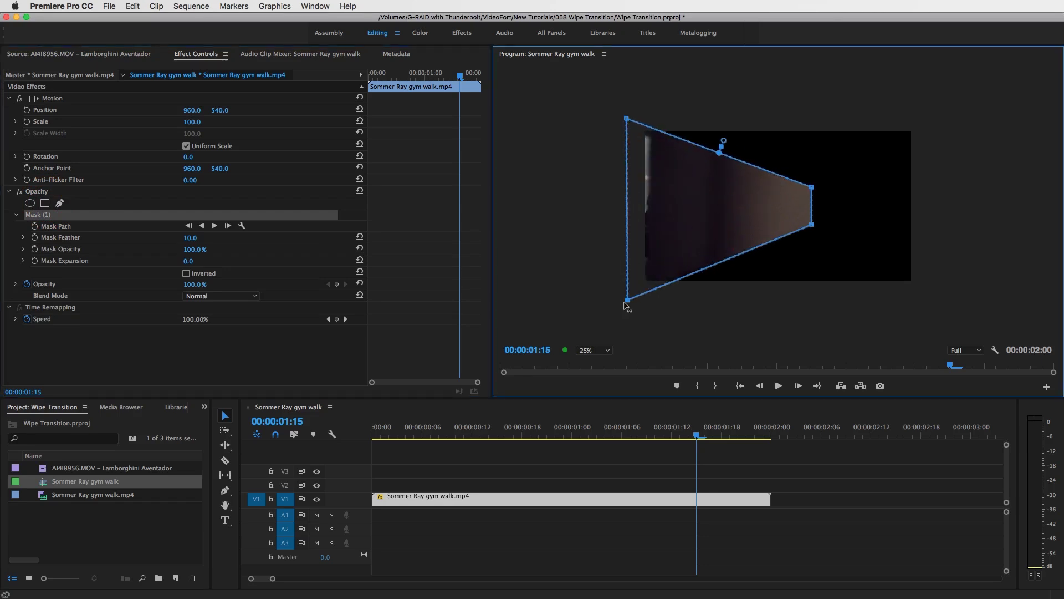
pyautogui.moveTo(812, 226); pyautogui.dragTo(904, 300)
pyautogui.moveTo(812, 188); pyautogui.dragTo(890, 106)
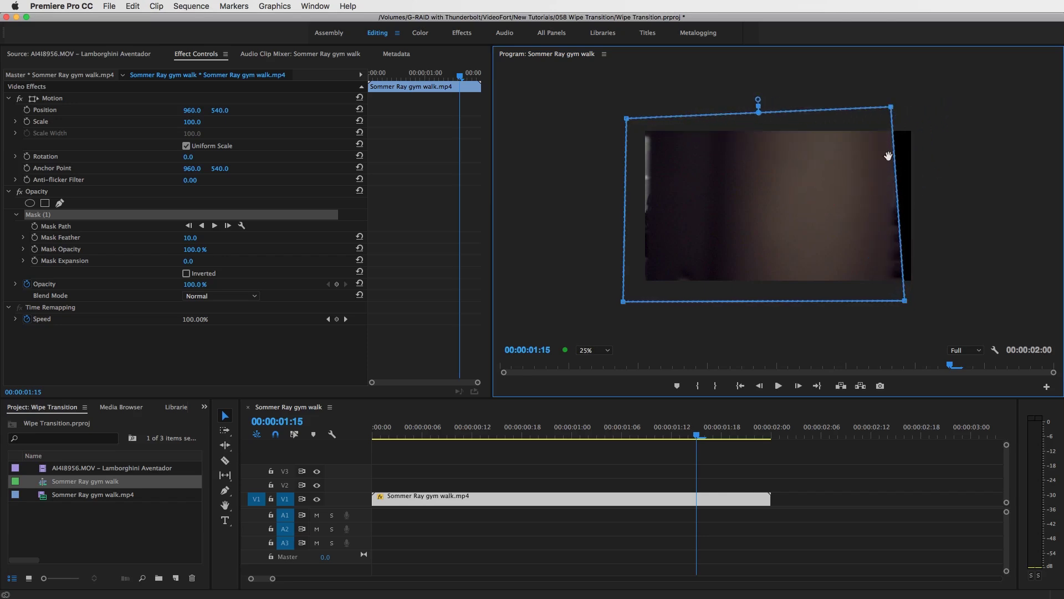
# Slant the mask's right edge and set Mask Feather to 84
pyautogui.moveTo(906, 302); pyautogui.dragTo(883, 305)
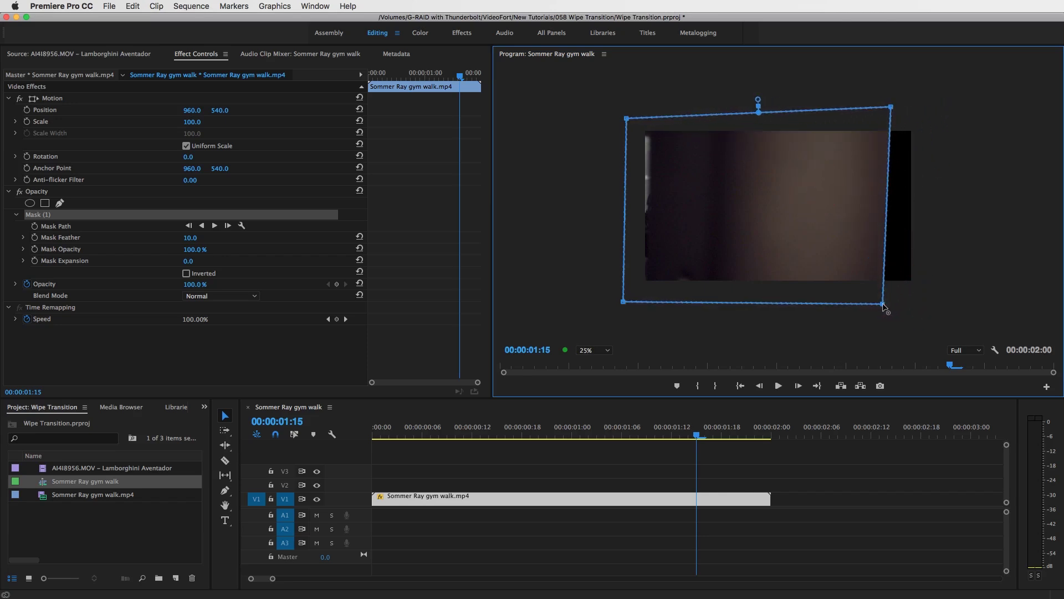
pyautogui.click(891, 107)
pyautogui.moveTo(892, 108)
pyautogui.mouseDown()
pyautogui.moveTo(933, 107)
pyautogui.moveTo(893, 108)
pyautogui.mouseUp()
pyautogui.moveTo(190, 238)
pyautogui.mouseDown()
pyautogui.moveTo(209, 238)
pyautogui.moveTo(186, 238)
pyautogui.mouseUp()
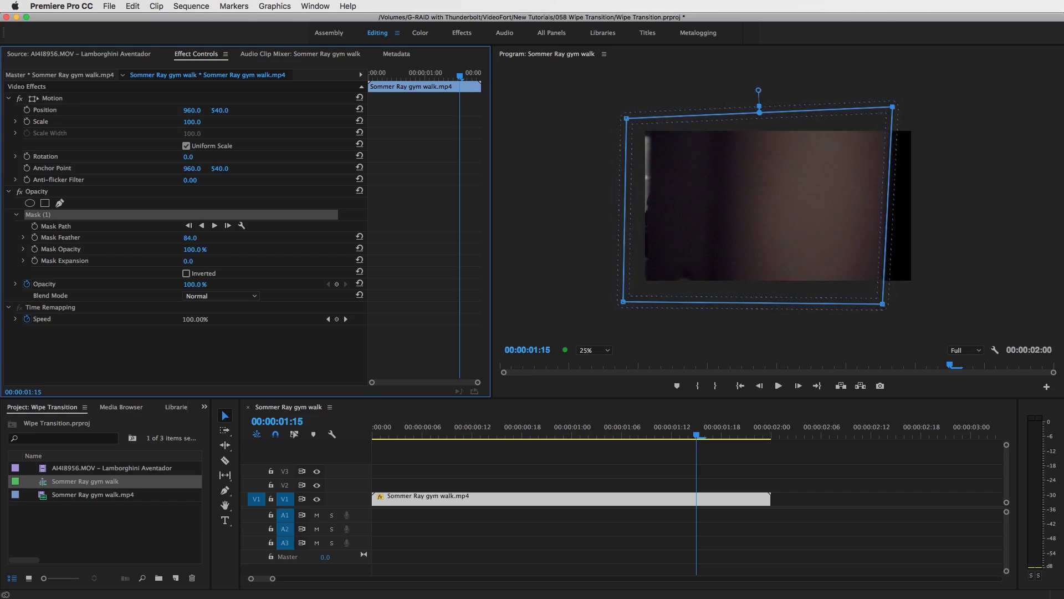
pyautogui.moveTo(884, 304)
pyautogui.mouseDown()
pyautogui.moveTo(924, 307)
pyautogui.moveTo(885, 306)
pyautogui.mouseUp()
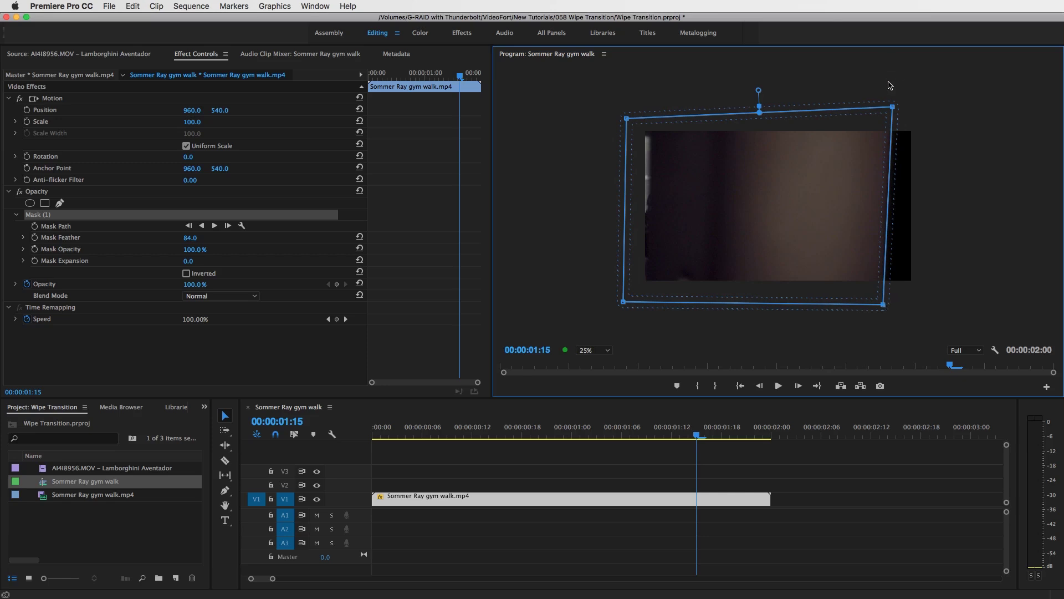
pyautogui.moveTo(891, 110)
pyautogui.mouseDown()
pyautogui.moveTo(909, 104)
pyautogui.moveTo(892, 106)
pyautogui.mouseUp()
# Keyframe the mask path, then at 00:00:01:14 widen the mask's right corners past the frame edge
pyautogui.click(35, 227)
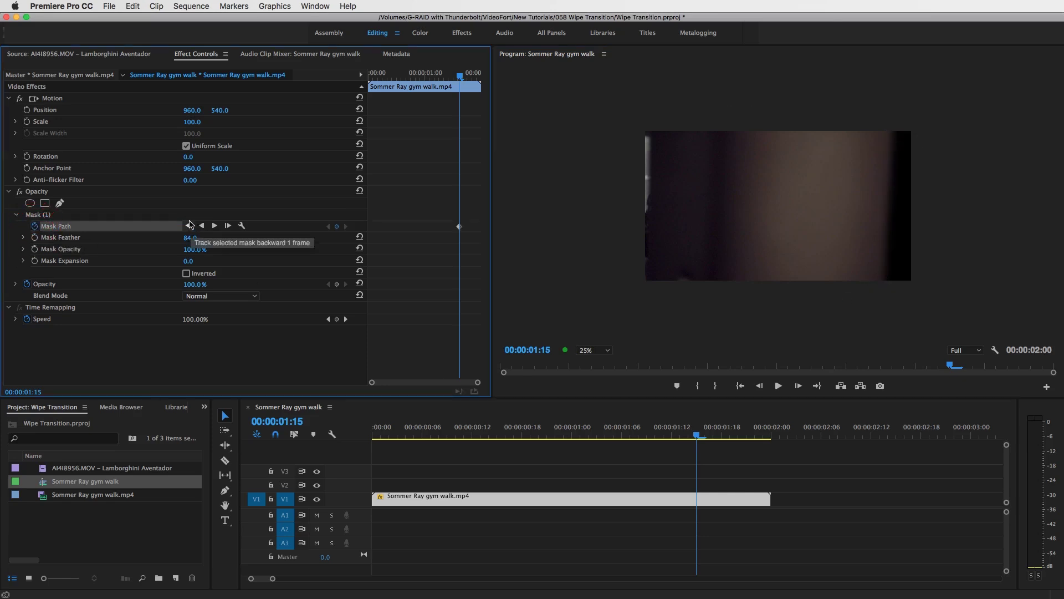
pyautogui.click(104, 227)
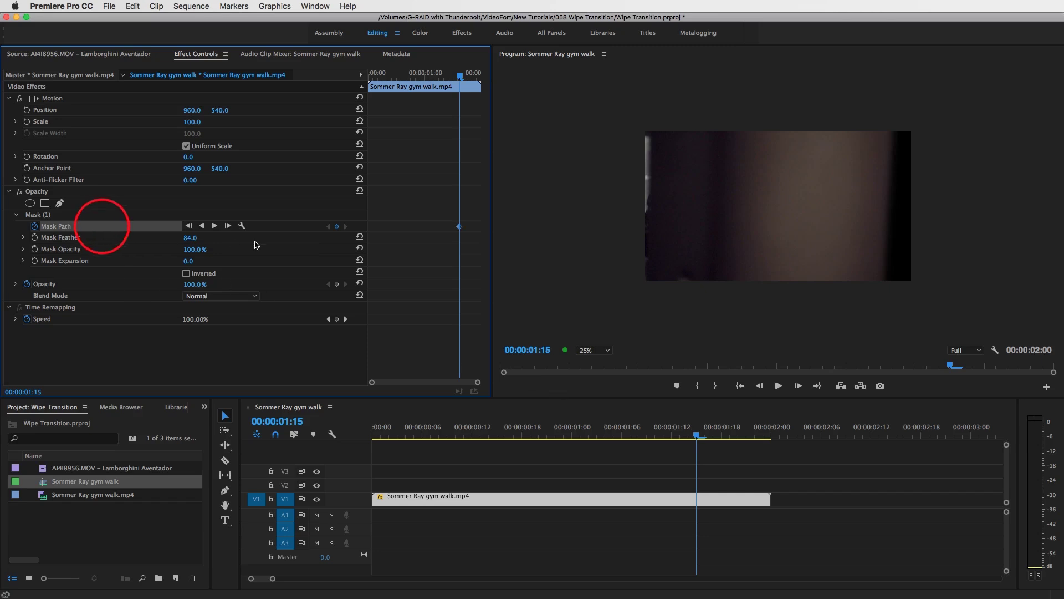
pyautogui.click(188, 225)
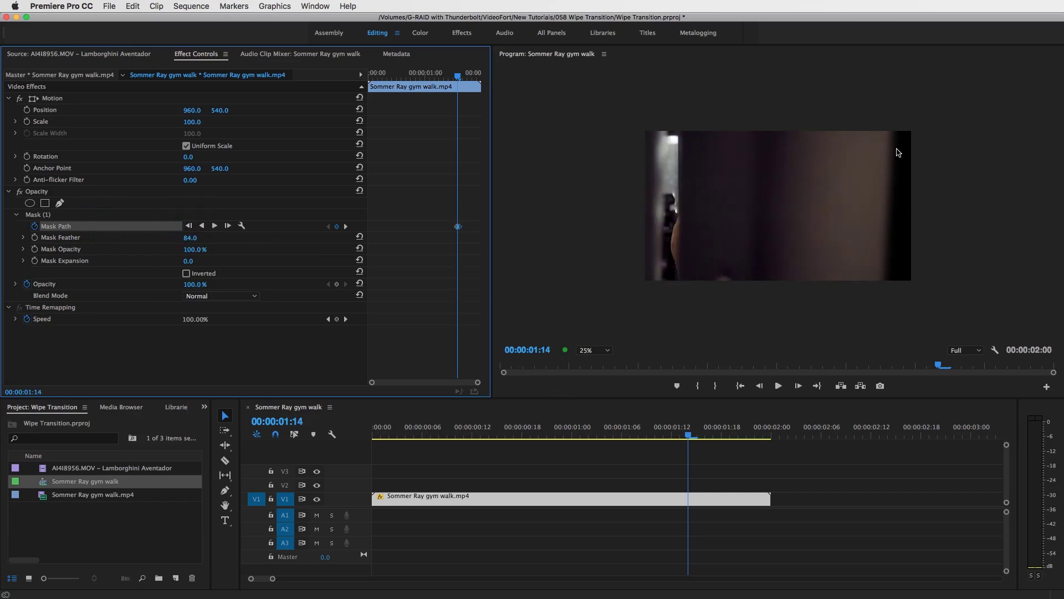
pyautogui.click(61, 215)
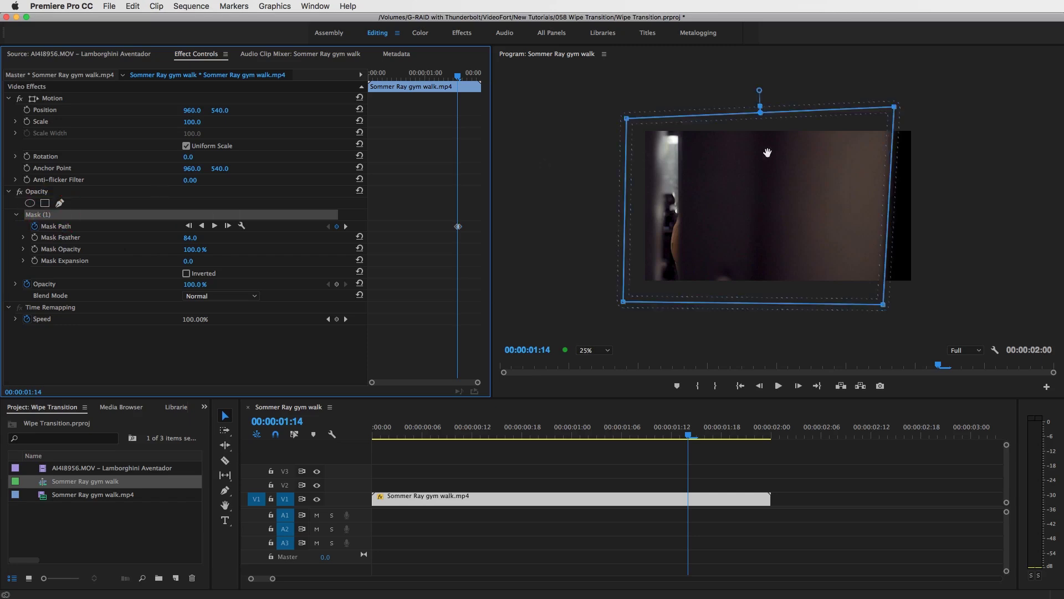
pyautogui.moveTo(883, 305); pyautogui.dragTo(918, 303)
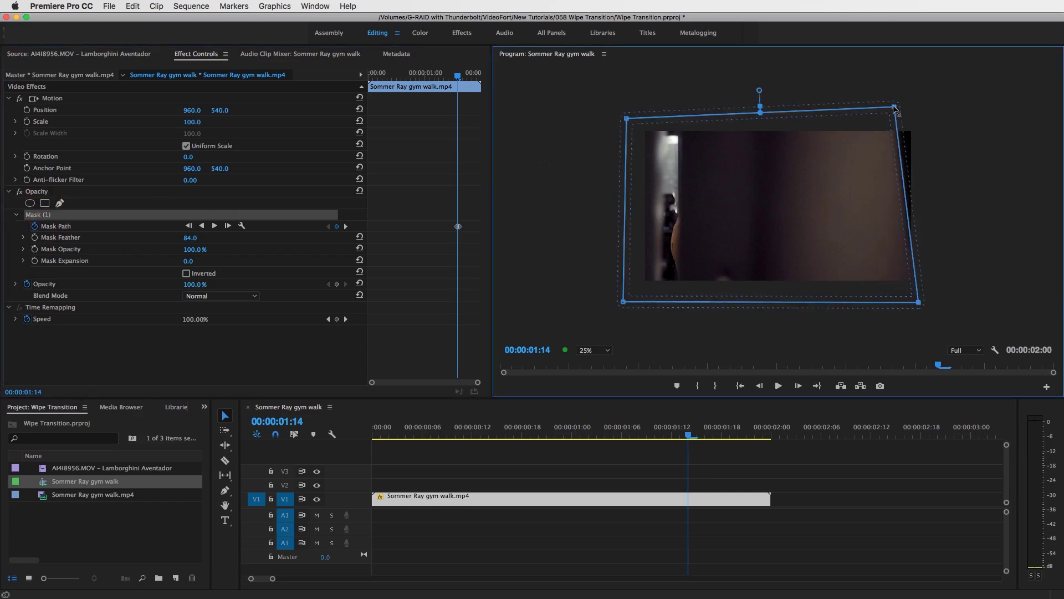
pyautogui.moveTo(894, 107); pyautogui.dragTo(925, 105)
pyautogui.moveTo(918, 303); pyautogui.dragTo(926, 307)
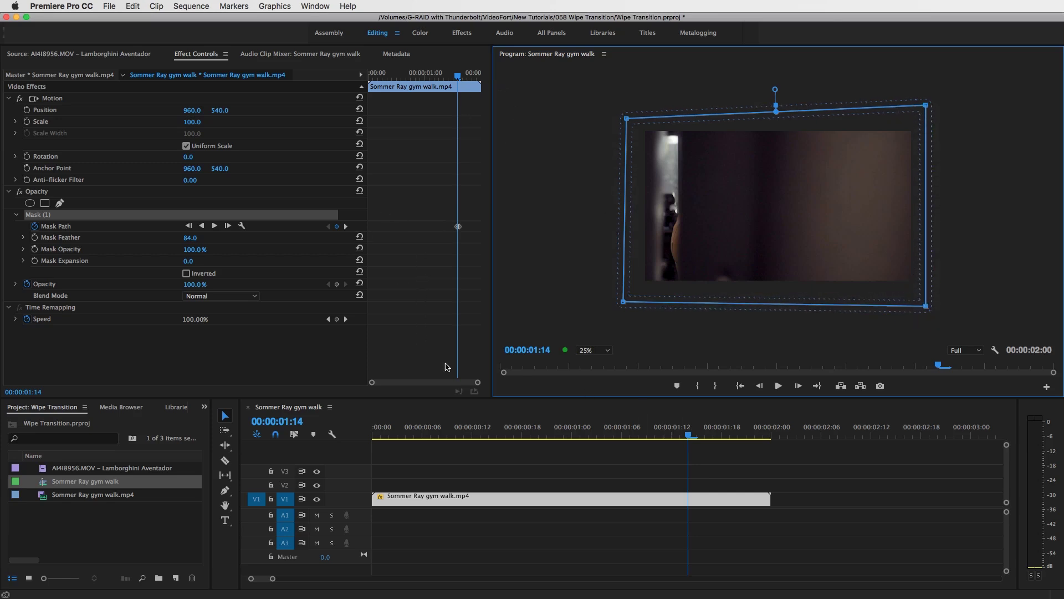
pyautogui.moveTo(480, 382); pyautogui.dragTo(442, 383)
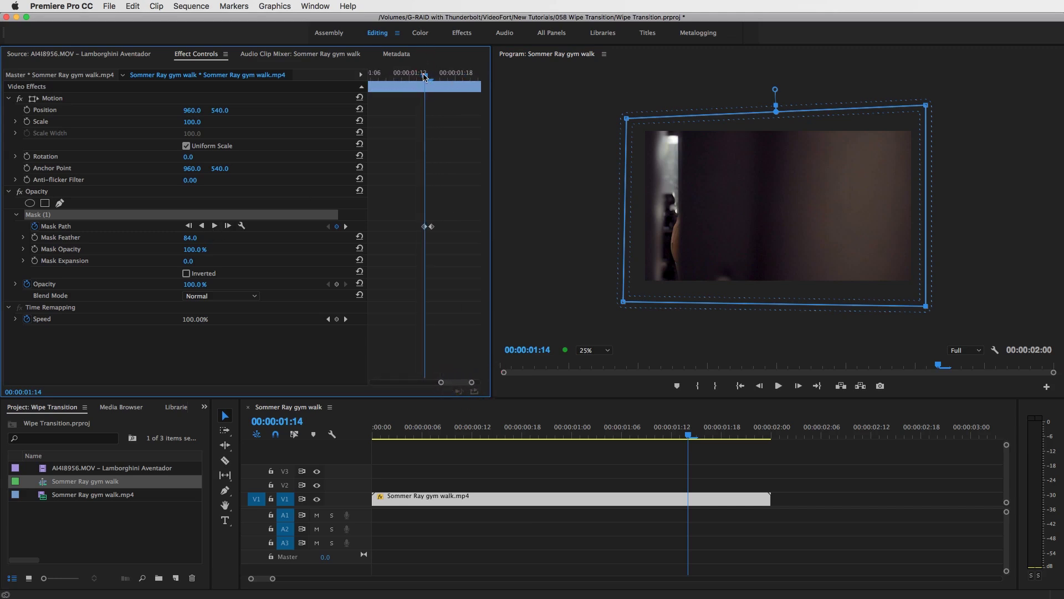
# At 00:00:01:16, keyframe the mask with its right corners pulled left
pyautogui.moveTo(425, 76); pyautogui.dragTo(433, 78)
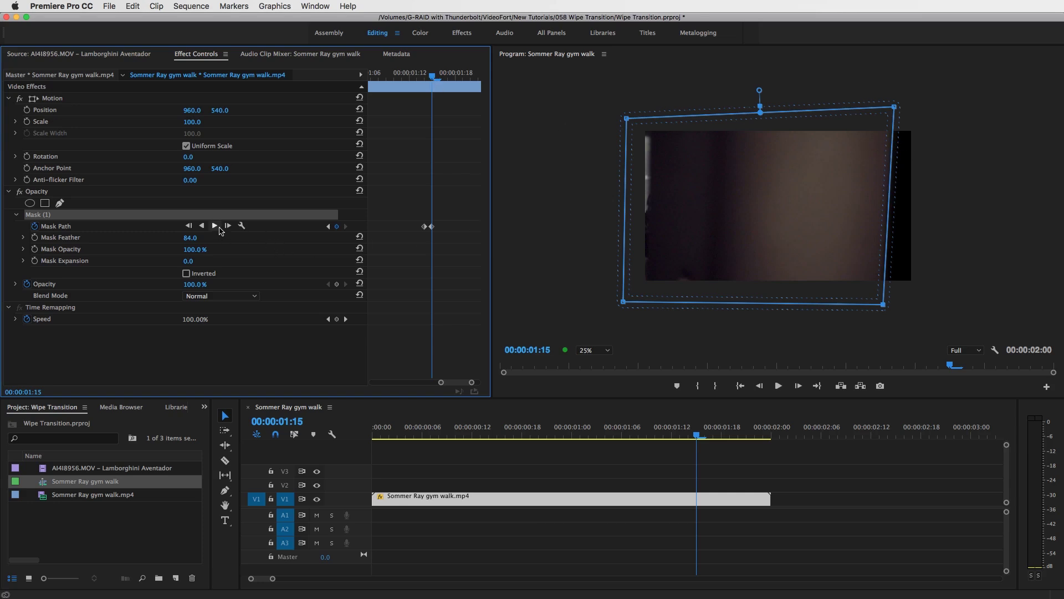
pyautogui.click(228, 226)
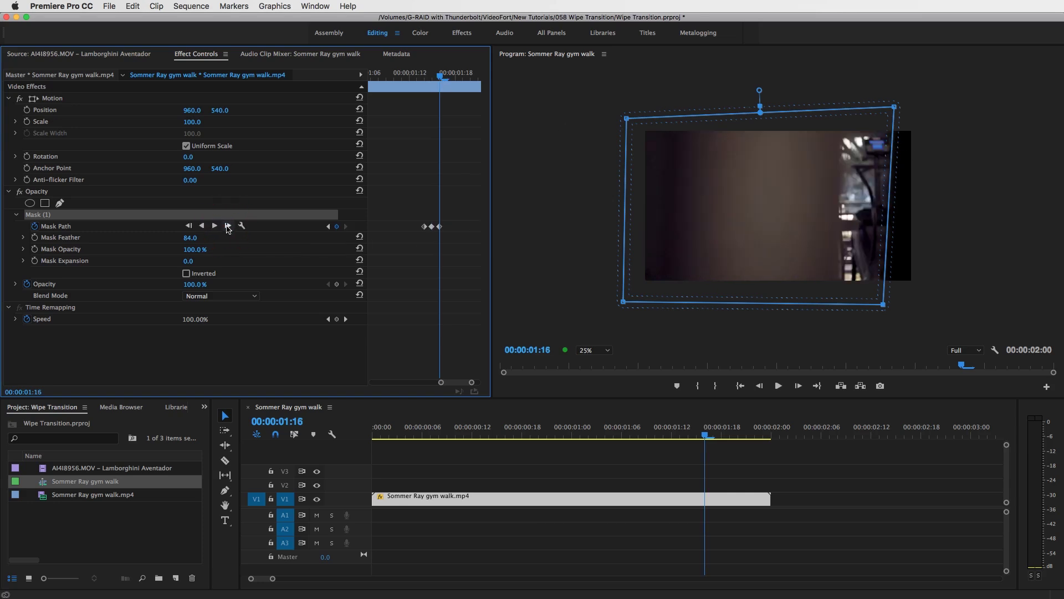
pyautogui.moveTo(896, 109); pyautogui.dragTo(841, 110)
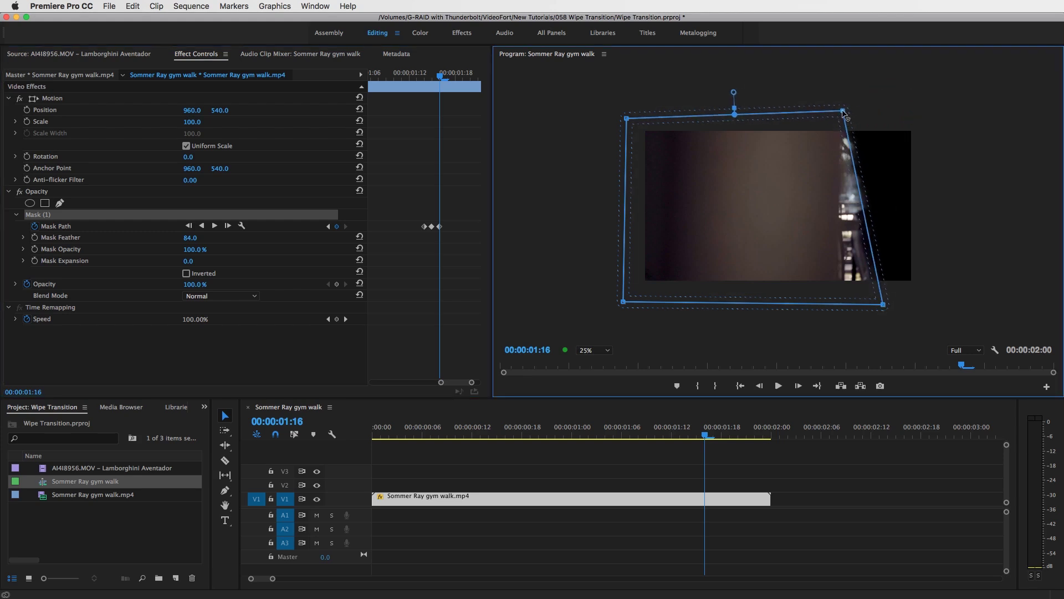
pyautogui.moveTo(884, 304); pyautogui.dragTo(839, 311)
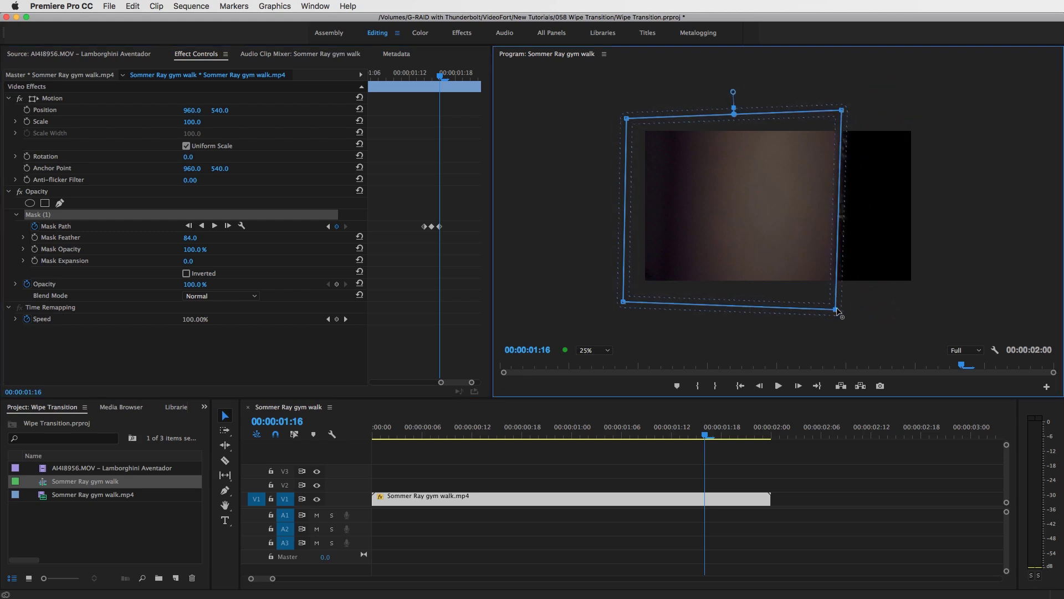
pyautogui.moveTo(843, 111); pyautogui.dragTo(836, 108)
pyautogui.moveTo(839, 311); pyautogui.dragTo(833, 311)
# Narrow the mask further at 00:00:01:17 and 00:00:01:18, extending its top-left corner outward
pyautogui.click(227, 225)
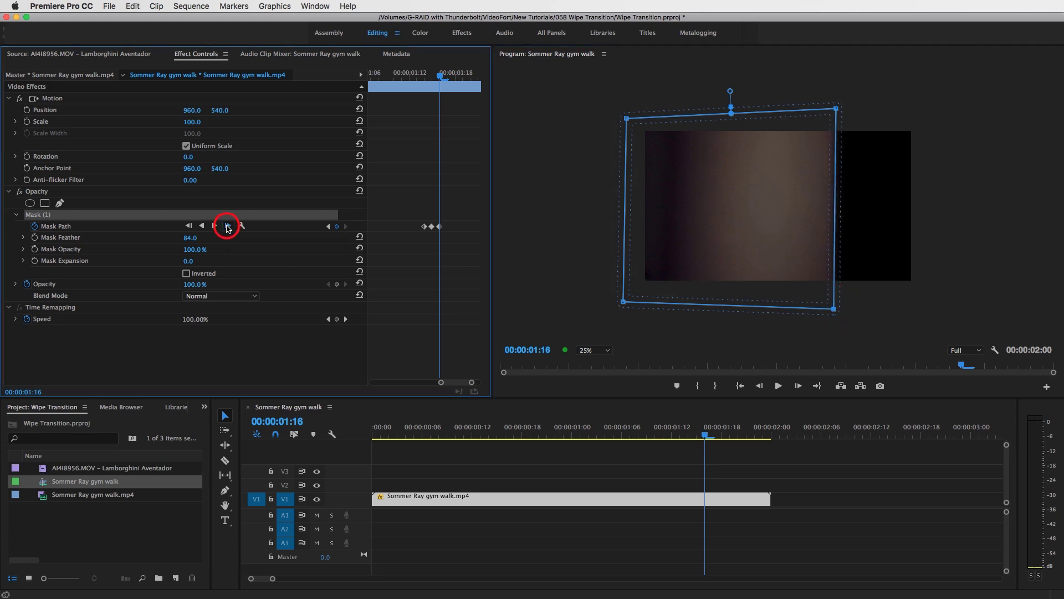
pyautogui.moveTo(834, 110); pyautogui.dragTo(785, 111)
pyautogui.moveTo(835, 311); pyautogui.dragTo(794, 314)
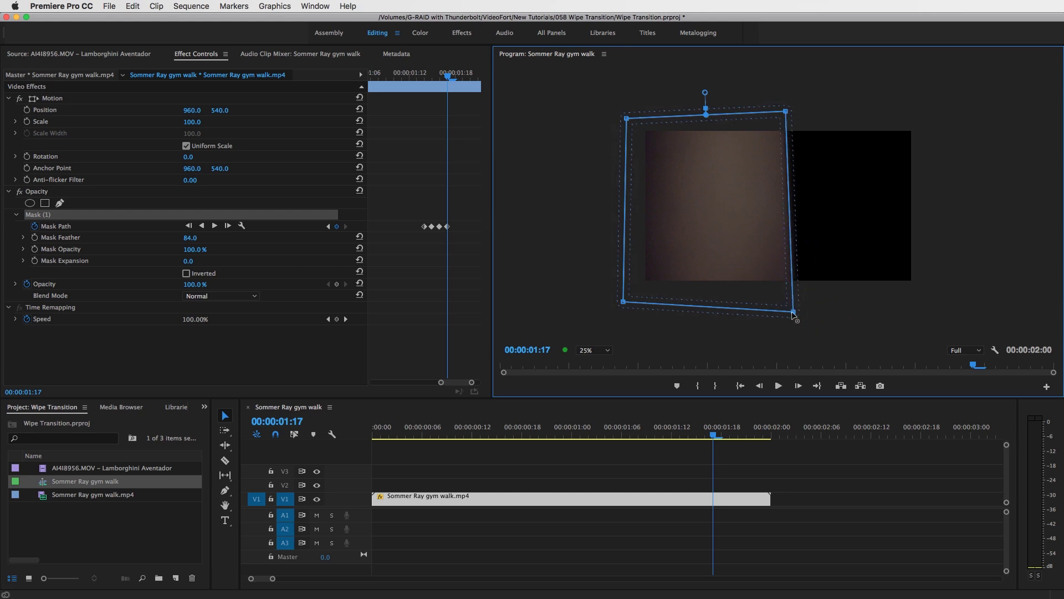
pyautogui.moveTo(785, 110); pyautogui.dragTo(793, 109)
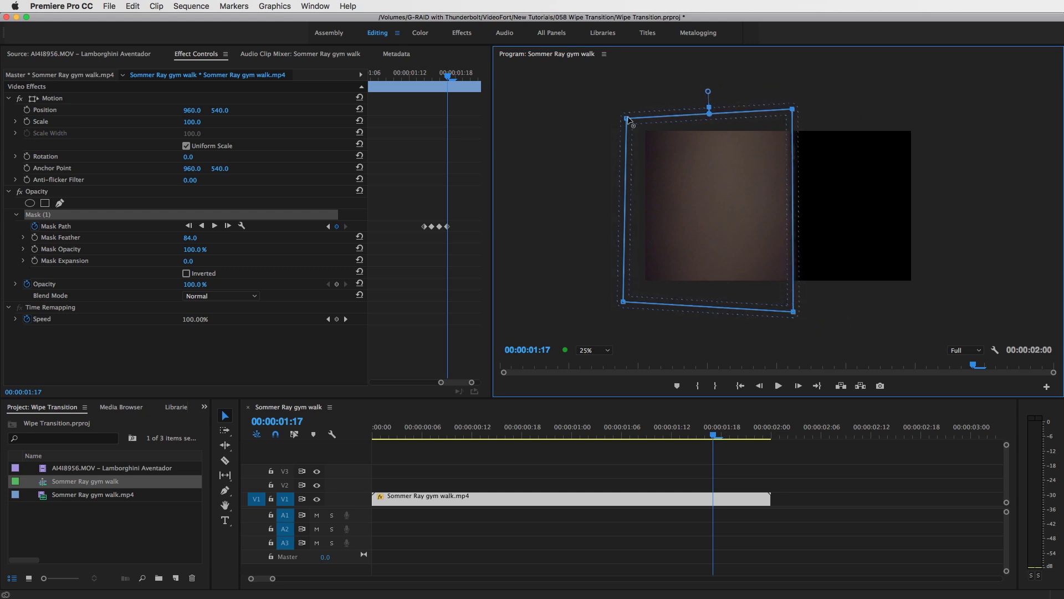
pyautogui.moveTo(627, 118); pyautogui.dragTo(620, 117)
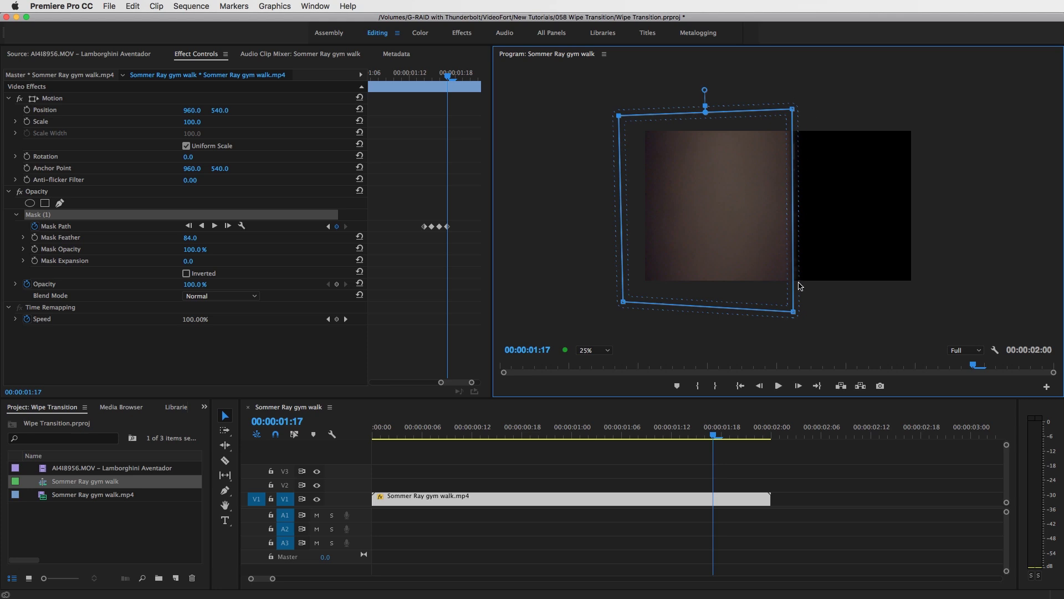
pyautogui.press('super+t')
pyautogui.press('Right')
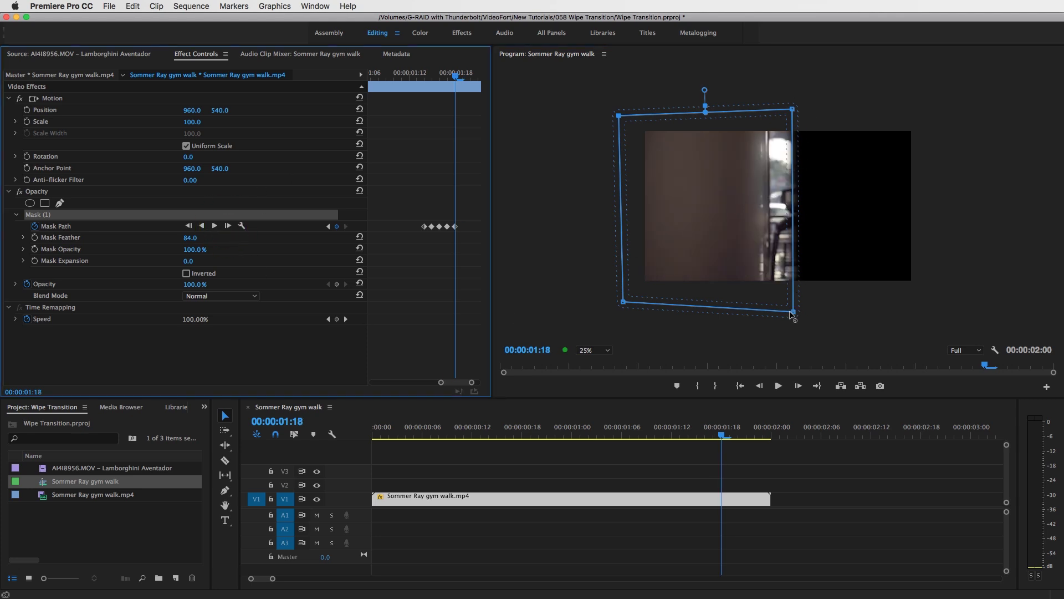
pyautogui.moveTo(791, 314); pyautogui.dragTo(760, 299)
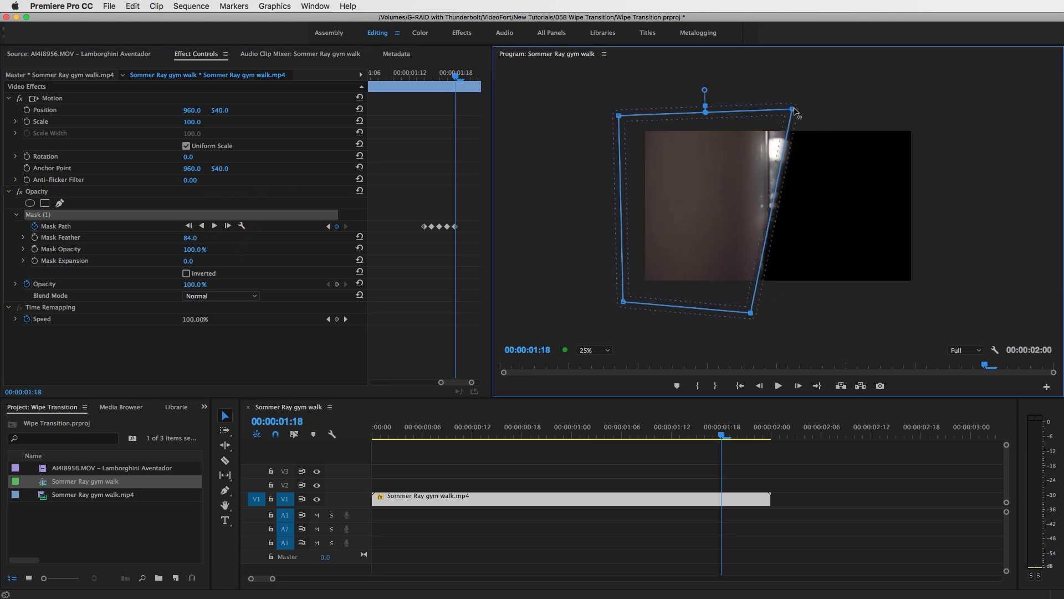
pyautogui.moveTo(793, 110); pyautogui.dragTo(759, 107)
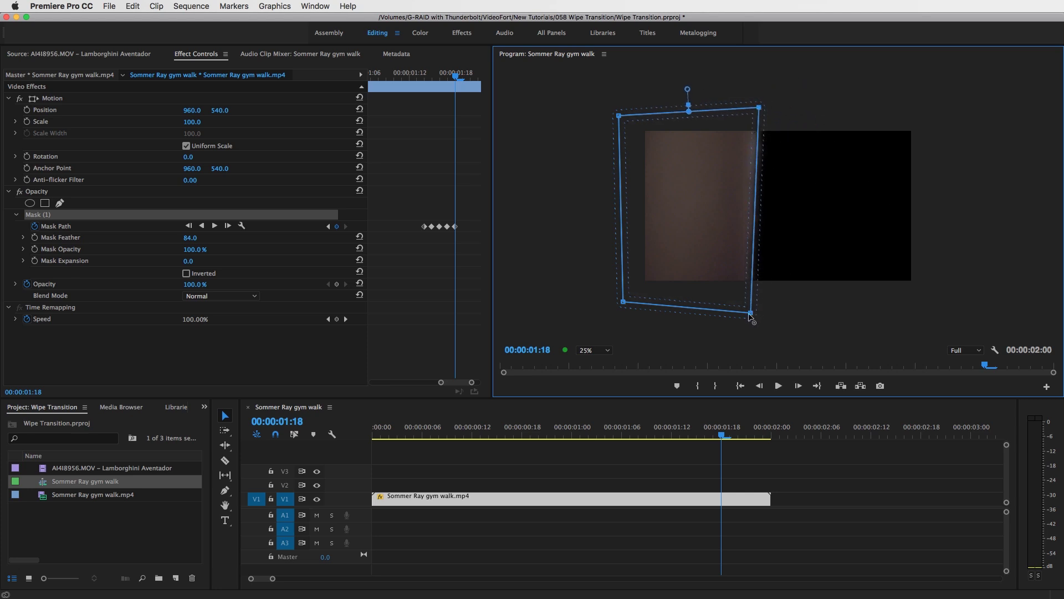
pyautogui.moveTo(751, 314); pyautogui.dragTo(753, 315)
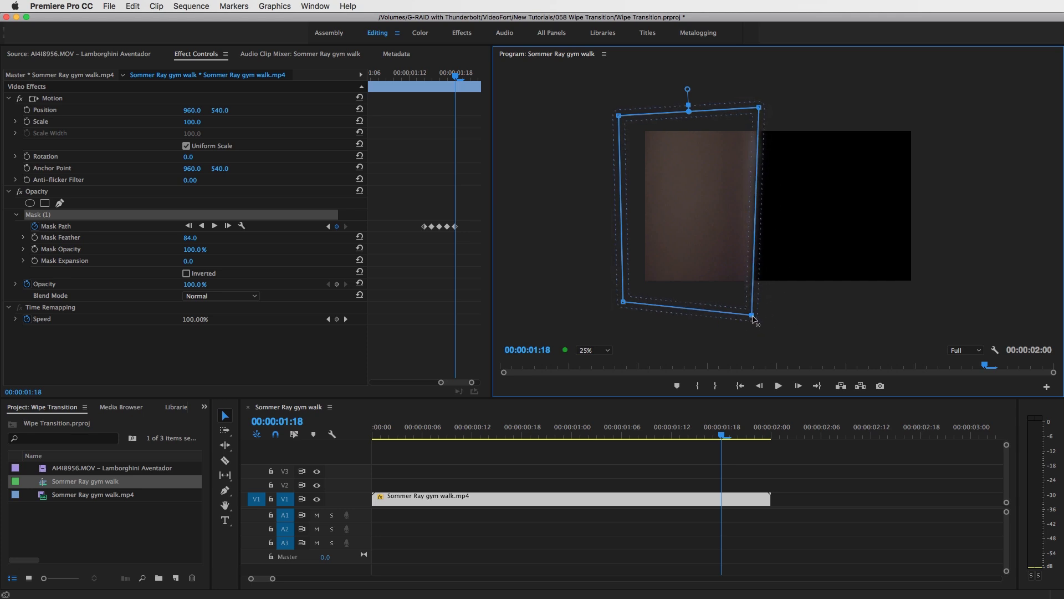
# Keep shifting the mask's right edge left on keyframes 00:00:01:19 through 00:00:01:21
pyautogui.click(229, 226)
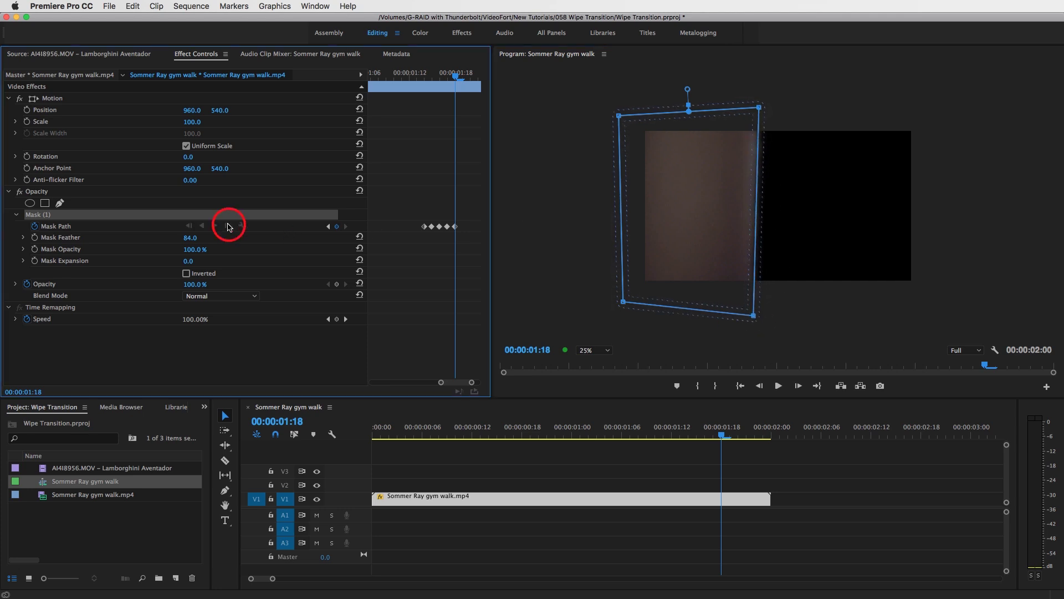
pyautogui.moveTo(760, 108); pyautogui.dragTo(719, 106)
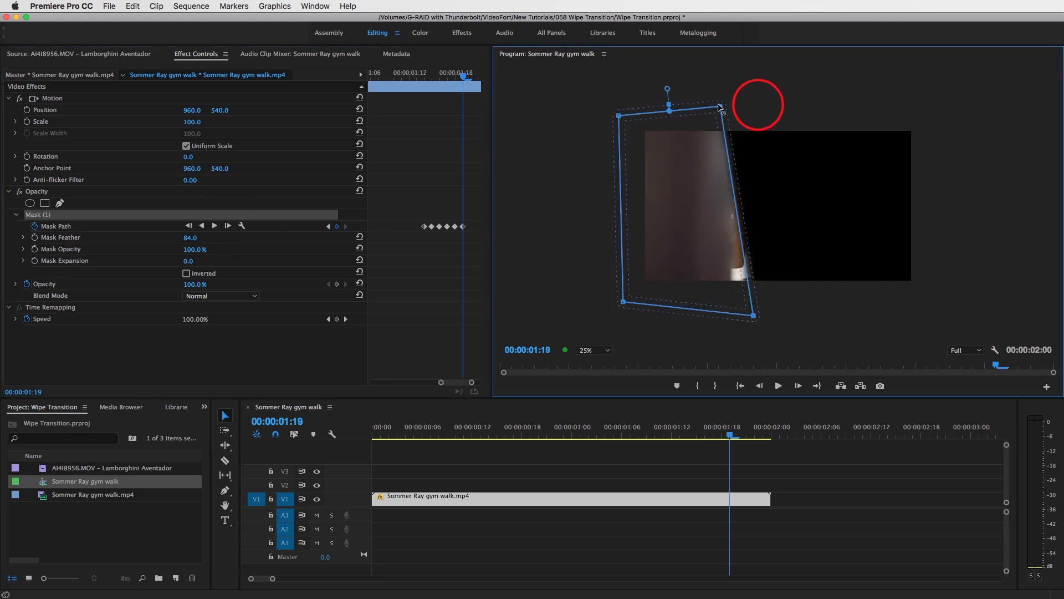
pyautogui.moveTo(754, 316); pyautogui.dragTo(719, 320)
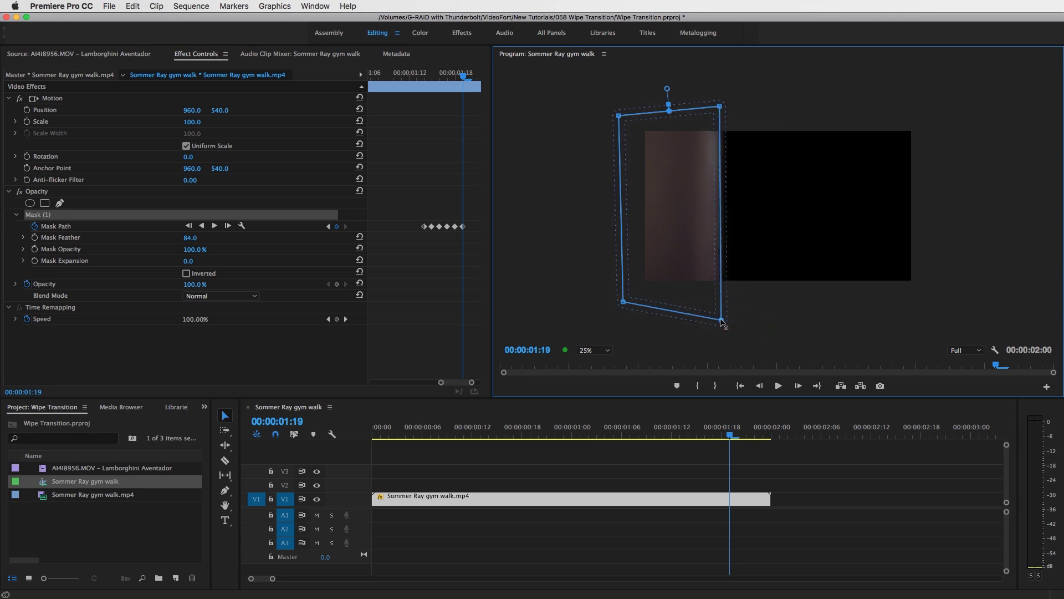
pyautogui.click(226, 226)
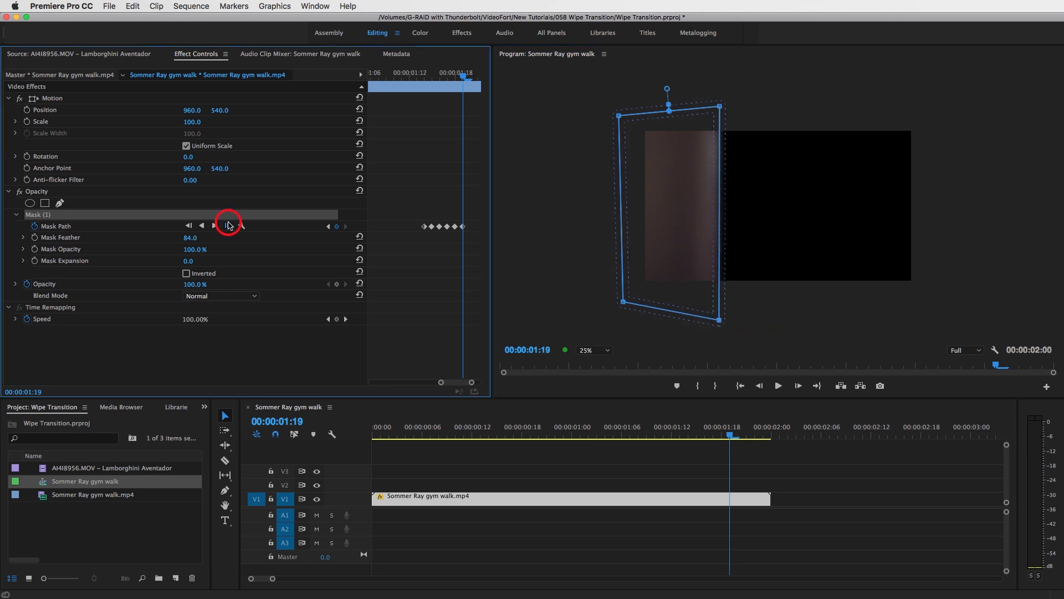
pyautogui.moveTo(719, 106); pyautogui.dragTo(695, 104)
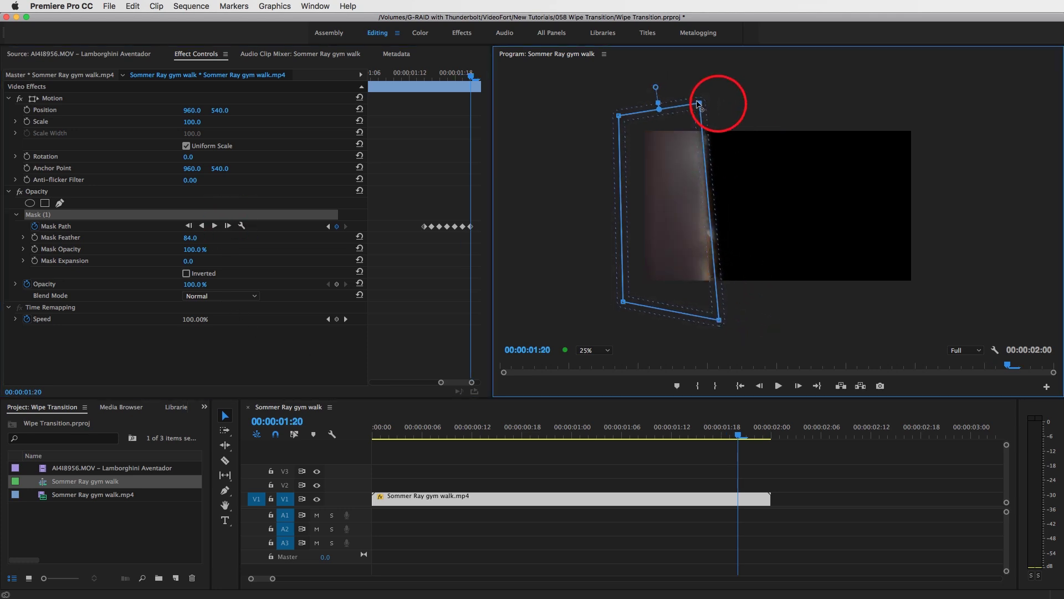
pyautogui.moveTo(719, 321); pyautogui.dragTo(699, 323)
pyautogui.click(233, 225)
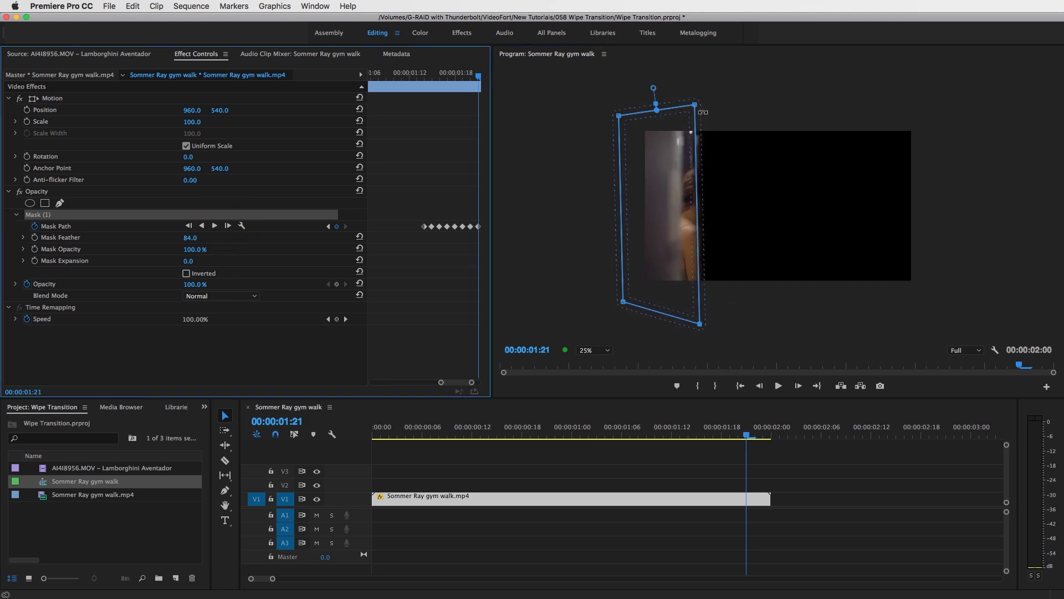
pyautogui.moveTo(694, 106); pyautogui.dragTo(671, 105)
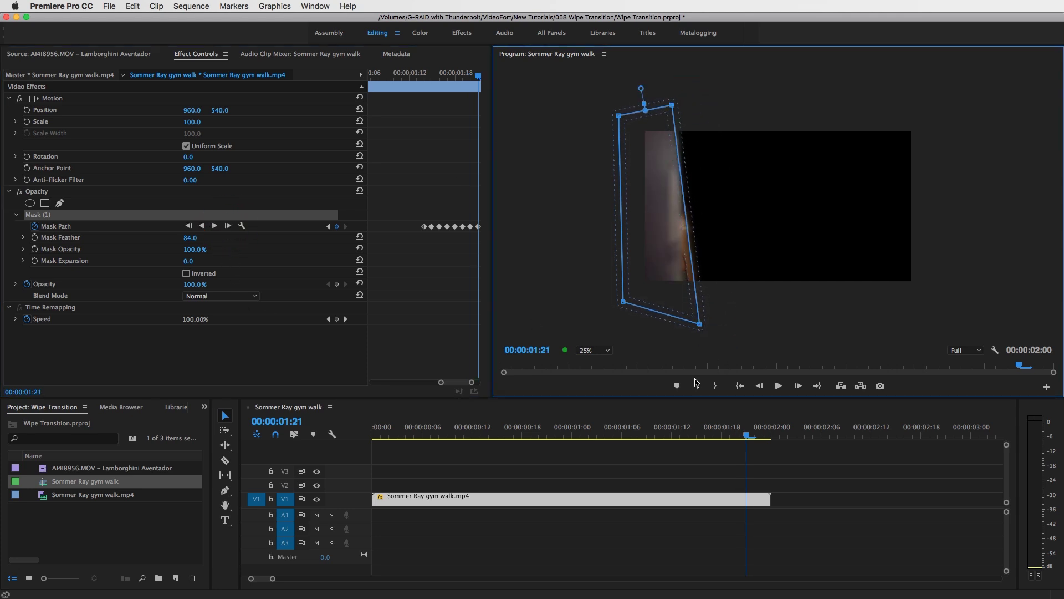
pyautogui.moveTo(703, 327); pyautogui.dragTo(673, 324)
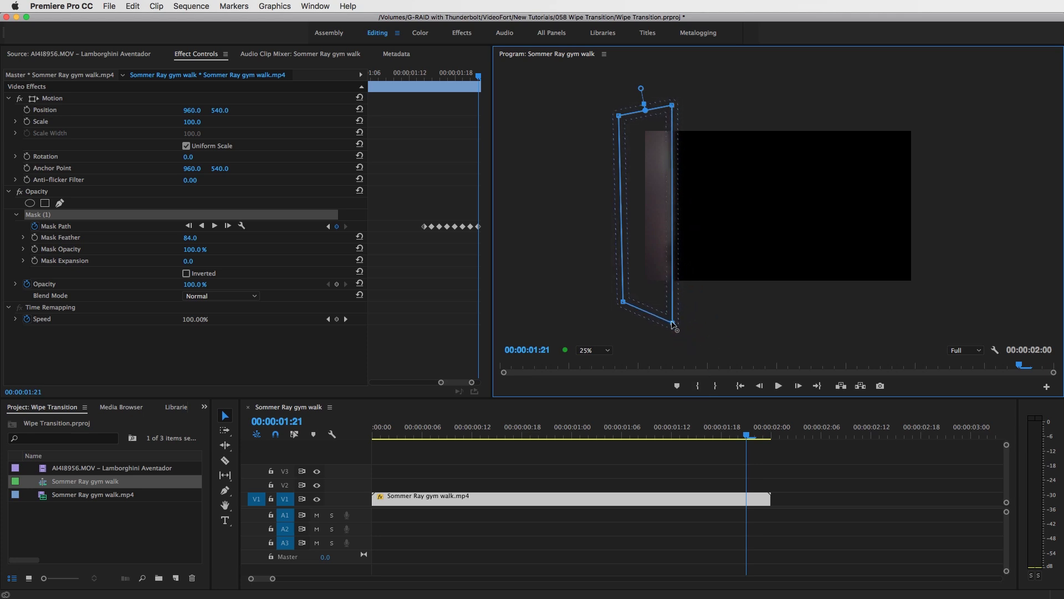
# Narrow the mask at 00:00:01:22, then slide it fully left at 00:00:01:23
pyautogui.click(217, 226)
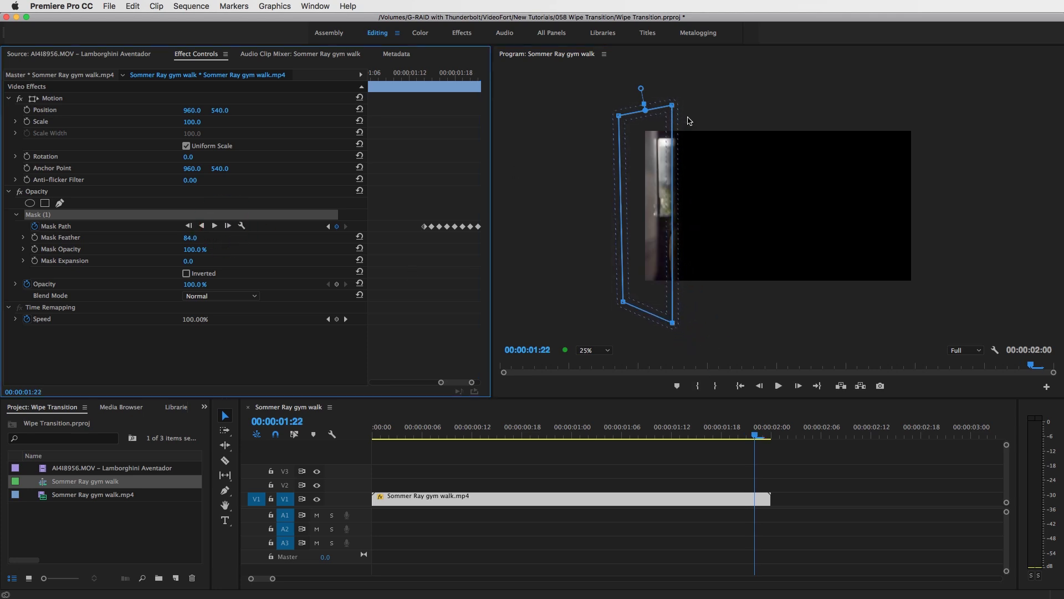
pyautogui.moveTo(673, 105); pyautogui.dragTo(644, 104)
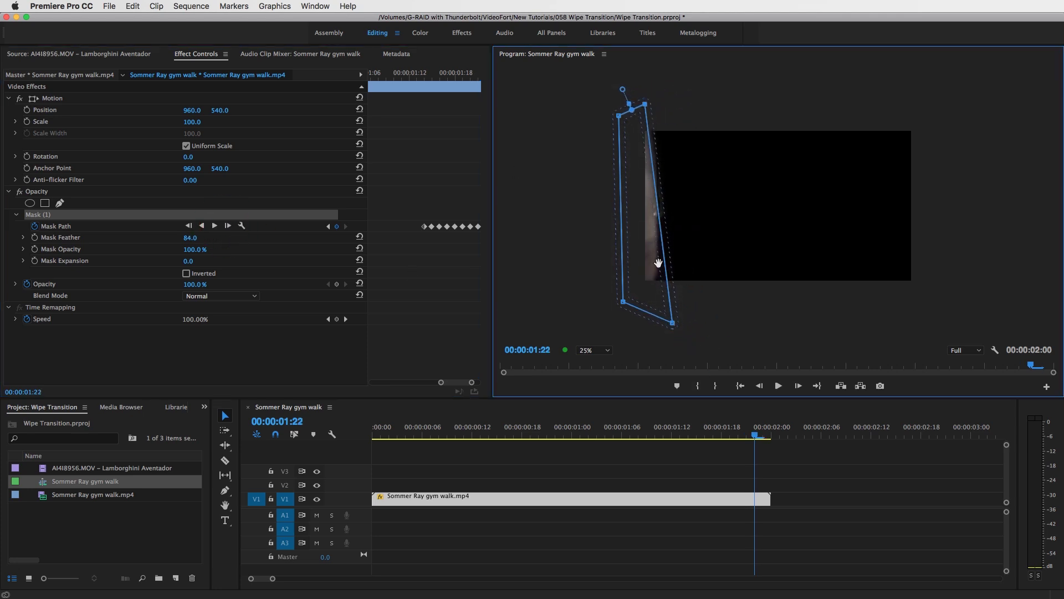
pyautogui.moveTo(673, 326); pyautogui.dragTo(652, 323)
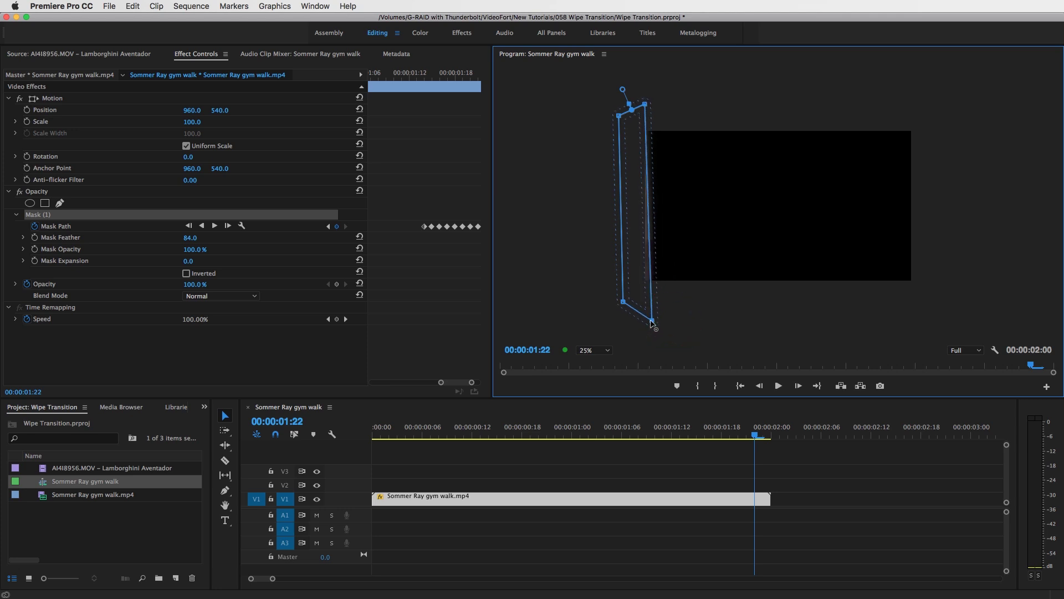
pyautogui.click(227, 225)
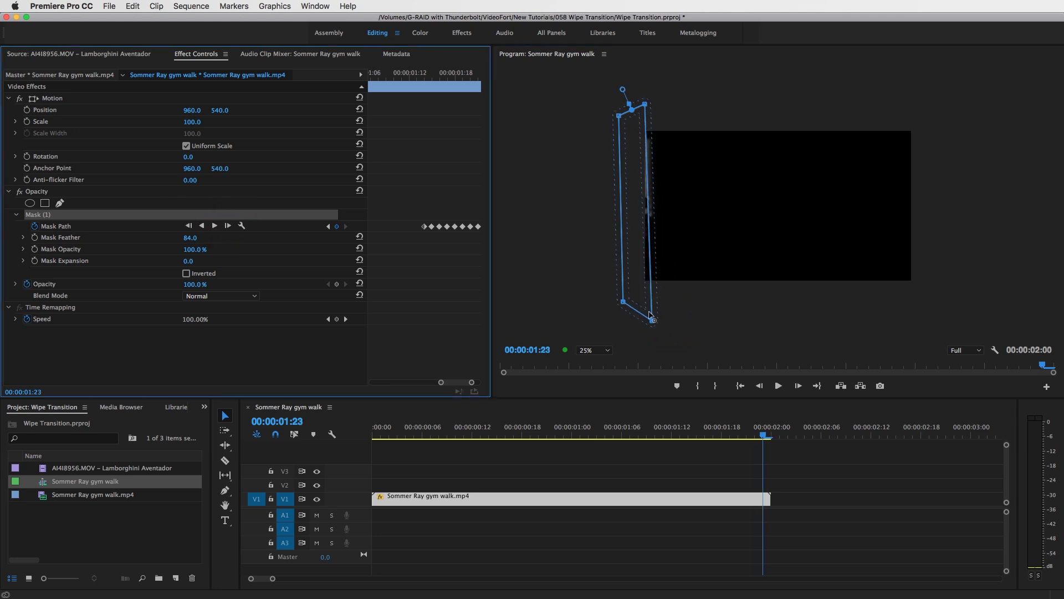
pyautogui.moveTo(636, 252); pyautogui.dragTo(614, 255)
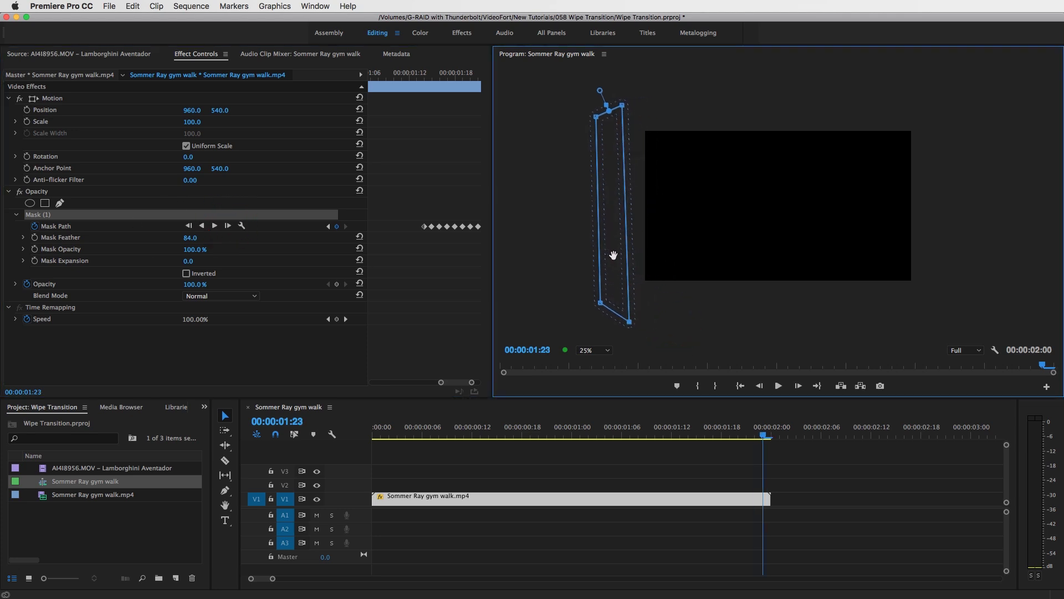
# Move the gym walk clip up to V2 and target track V2
pyautogui.click(743, 456)
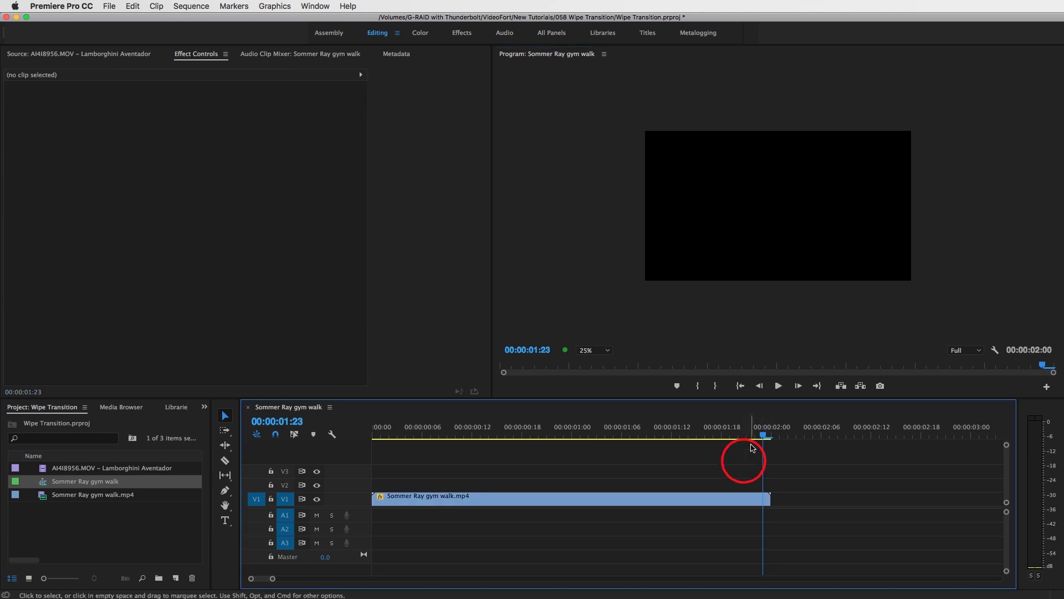
pyautogui.moveTo(765, 435); pyautogui.dragTo(713, 436)
pyautogui.moveTo(516, 501); pyautogui.dragTo(515, 486)
pyautogui.click(284, 485)
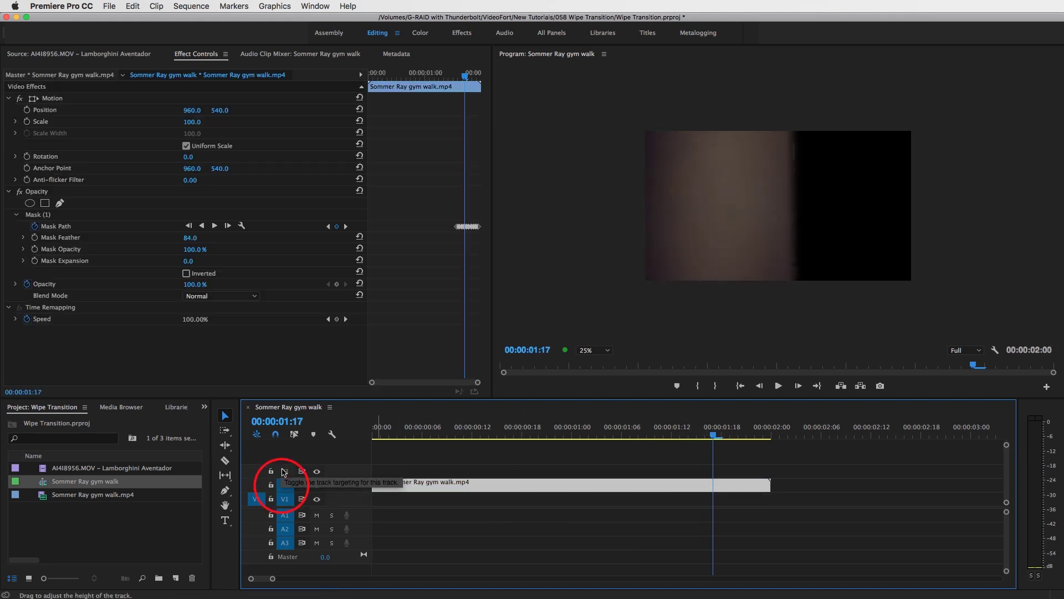
pyautogui.moveTo(720, 435)
pyautogui.mouseDown()
pyautogui.moveTo(679, 435)
pyautogui.moveTo(729, 438)
pyautogui.moveTo(713, 436)
pyautogui.mouseUp()
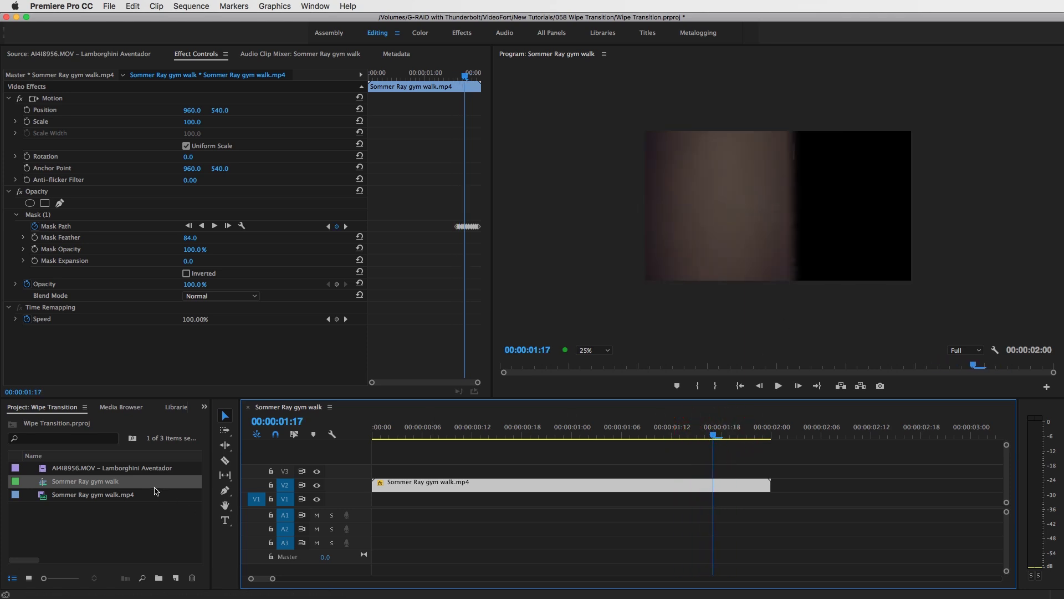
# Load the Lamborghini Aventador footage and drop its video onto V1 at 00:00:01:17
pyautogui.doubleClick(41, 469)
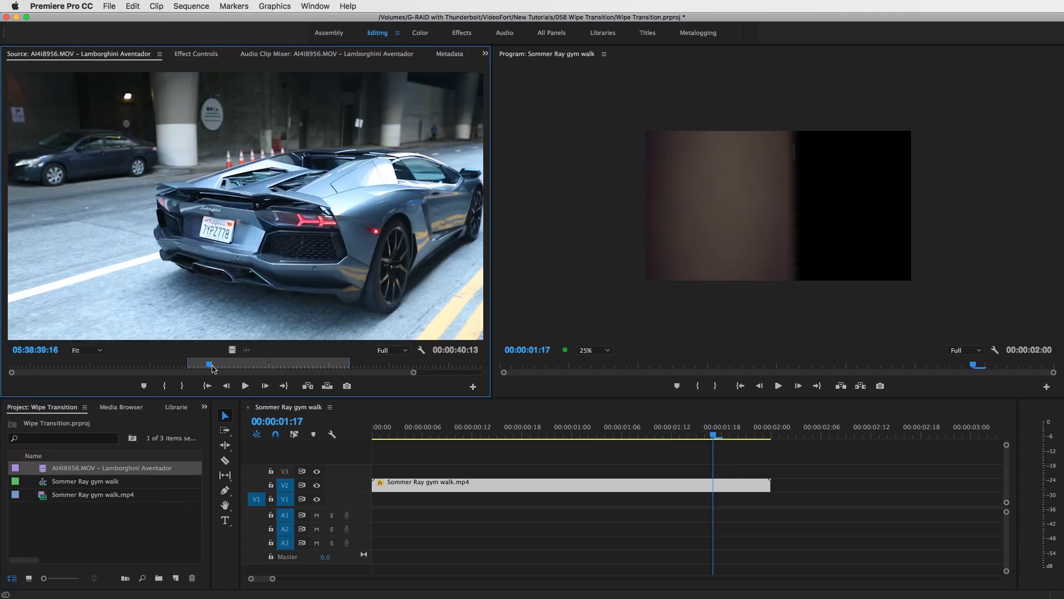
pyautogui.click(202, 368)
pyautogui.moveTo(203, 367); pyautogui.dragTo(329, 373)
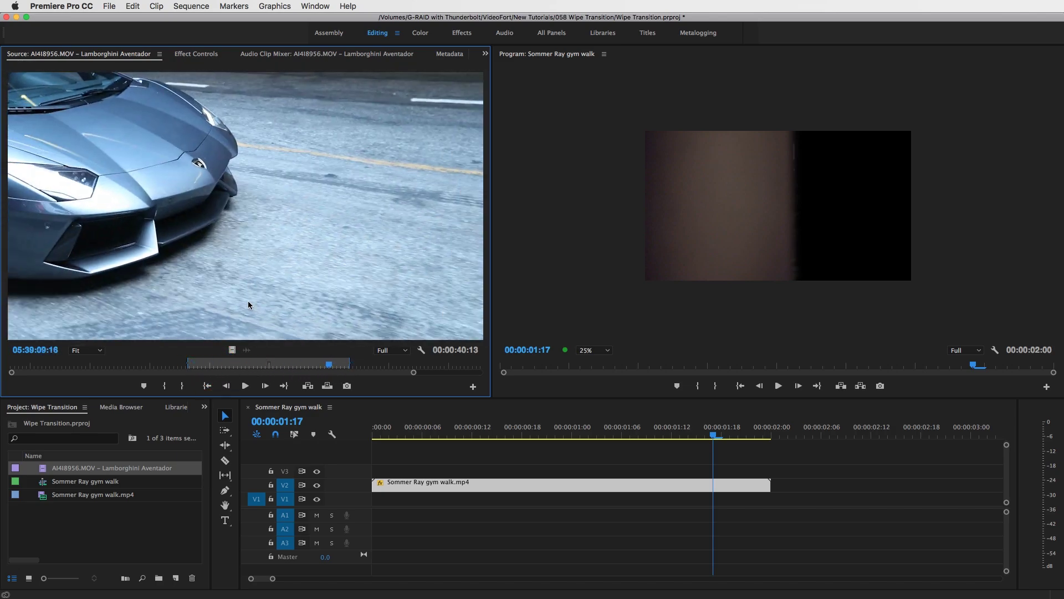
pyautogui.moveTo(232, 348); pyautogui.dragTo(715, 503)
pyautogui.click(193, 365)
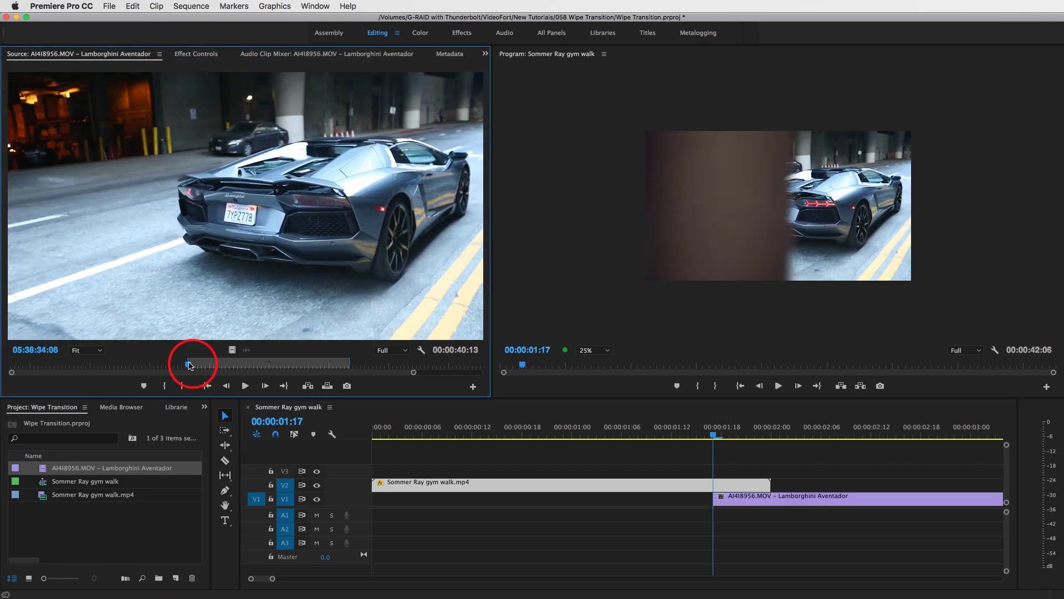
pyautogui.click(245, 385)
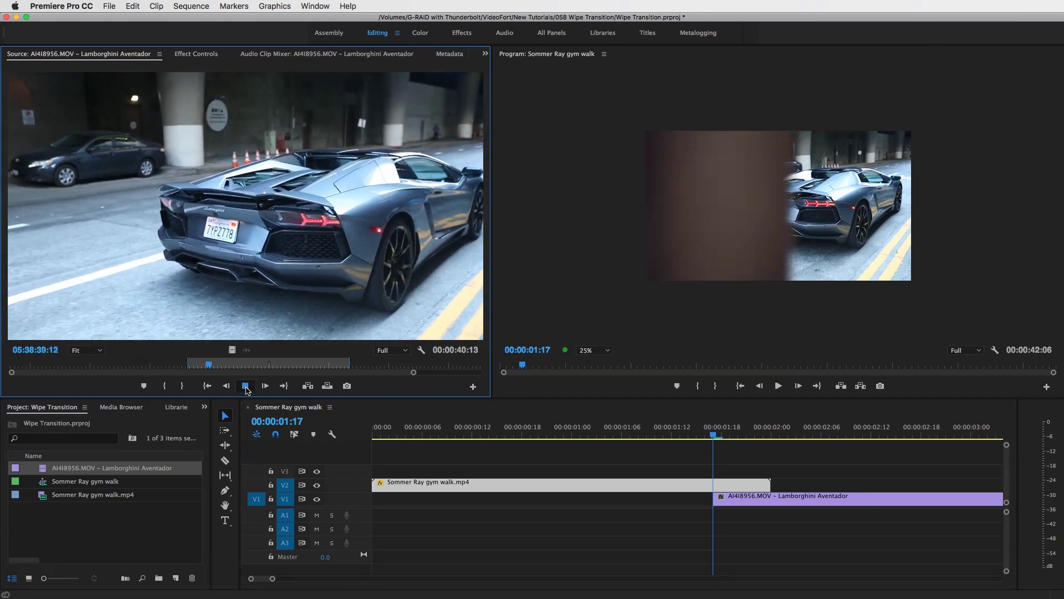
# Set the Lamborghini clip's speed to 400% in Speed/Duration
pyautogui.click(245, 385)
pyautogui.rightClick(769, 498)
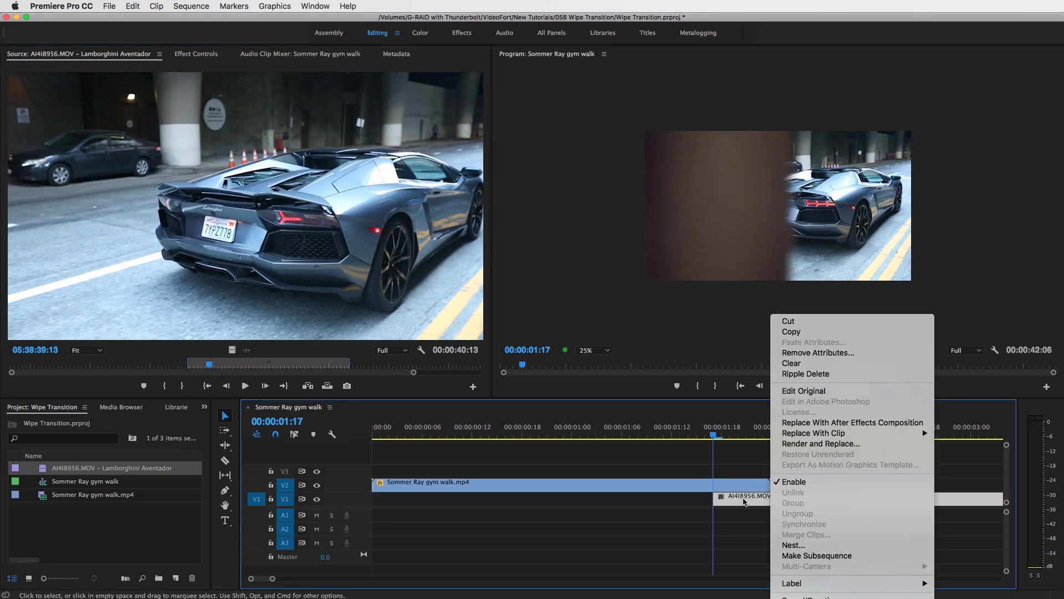
pyautogui.click(797, 578)
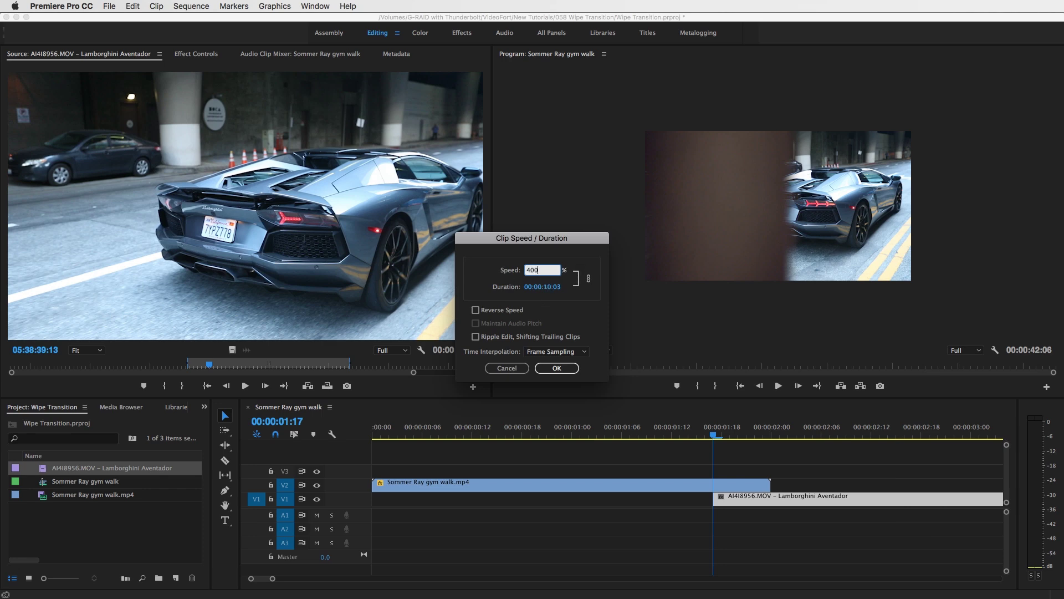
pyautogui.write('400')
pyautogui.press('Return')
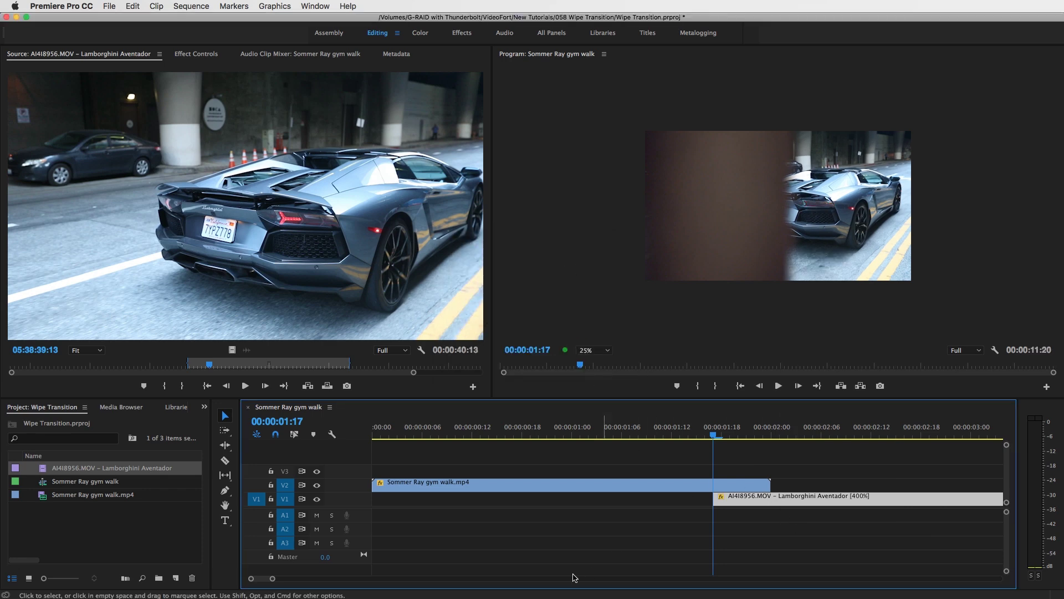
# Play the gym-to-Lamborghini wipe from the start with the Program monitor fitted and maximized
pyautogui.moveTo(273, 578); pyautogui.dragTo(316, 578)
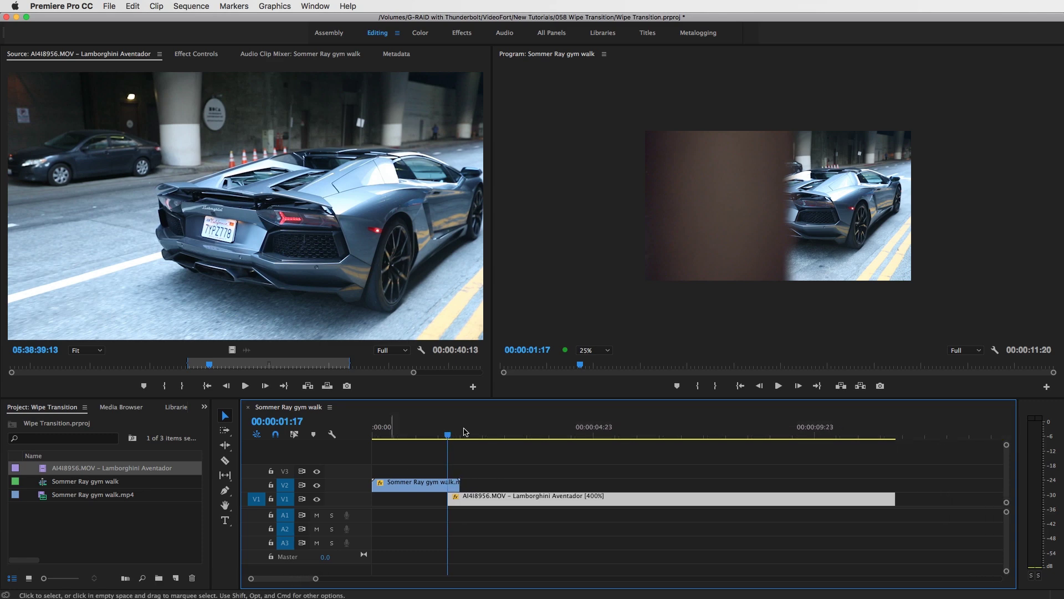
pyautogui.moveTo(452, 437); pyautogui.dragTo(372, 437)
pyautogui.click(778, 385)
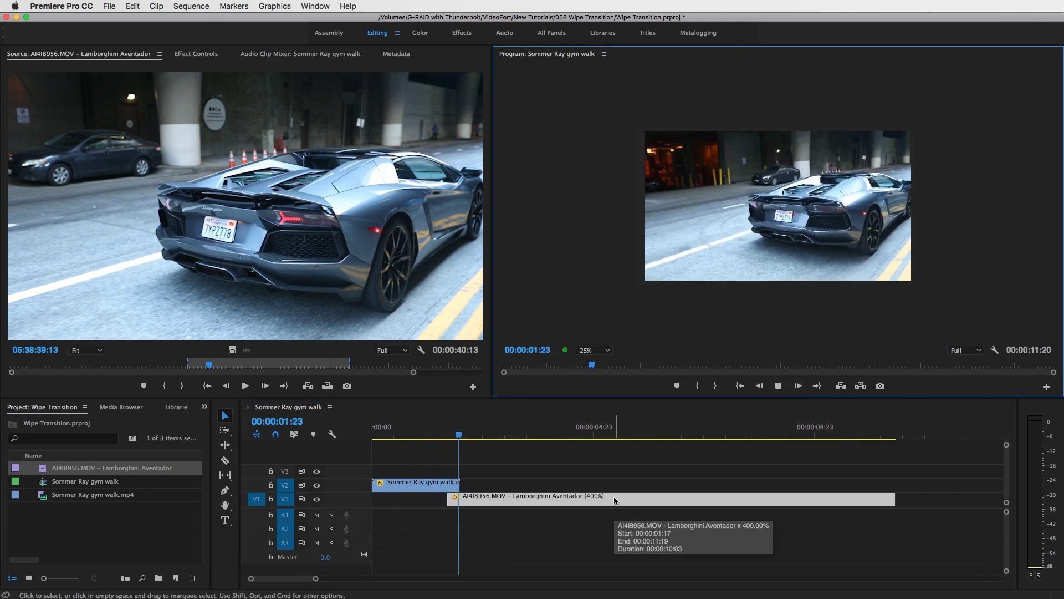
pyautogui.click(778, 386)
pyautogui.click(593, 350)
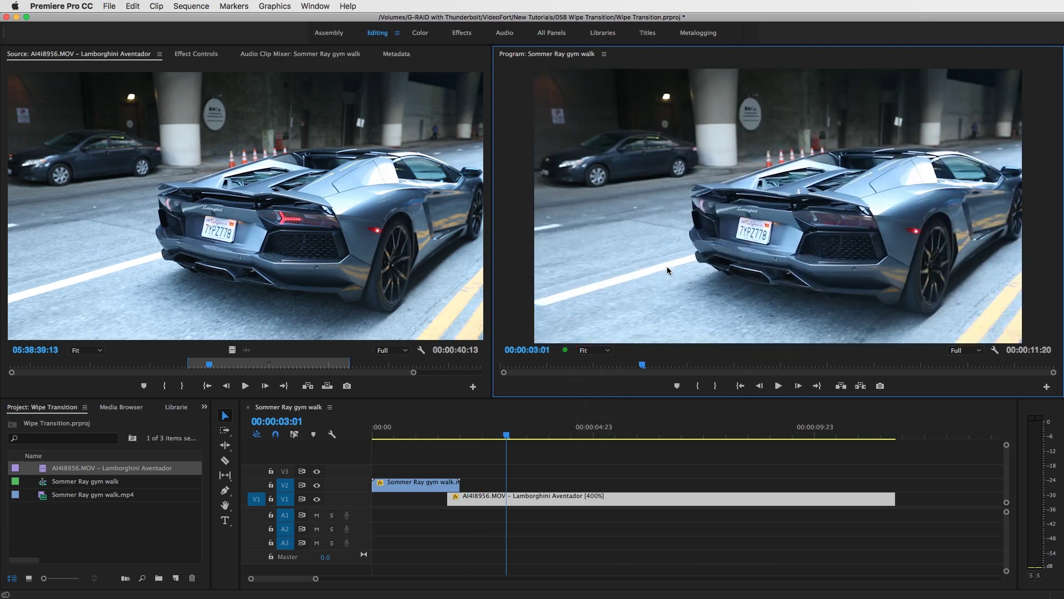
pyautogui.press('`')
pyautogui.click(533, 577)
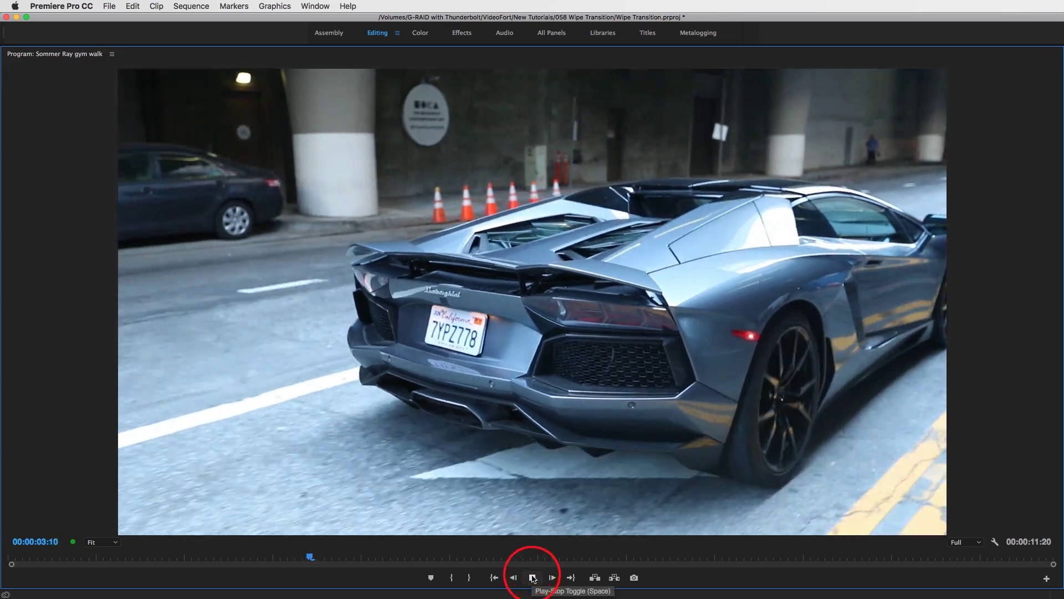
pyautogui.moveTo(322, 555); pyautogui.dragTo(5, 548)
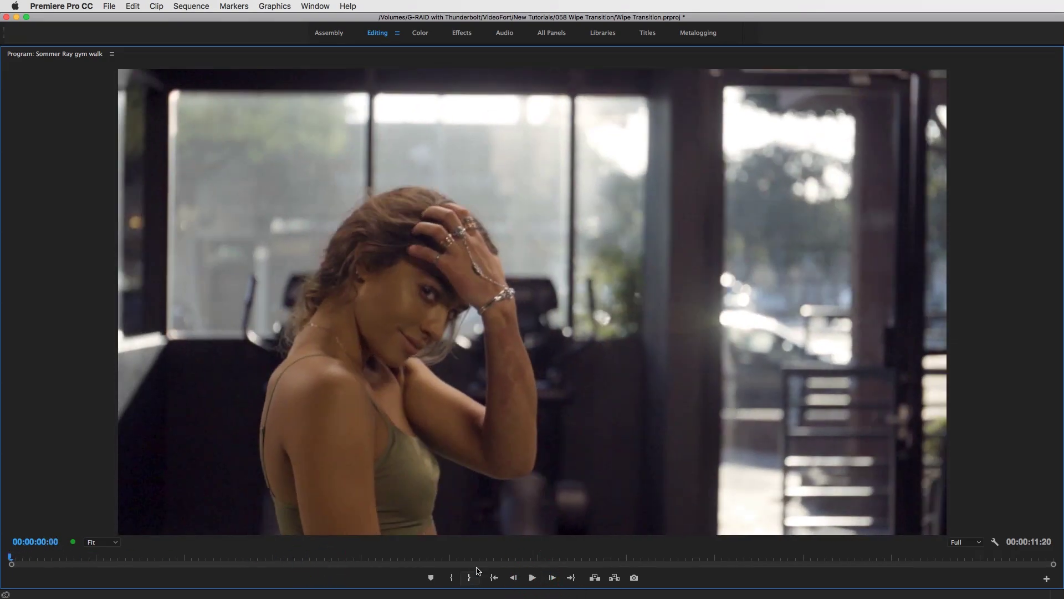
pyautogui.click(532, 577)
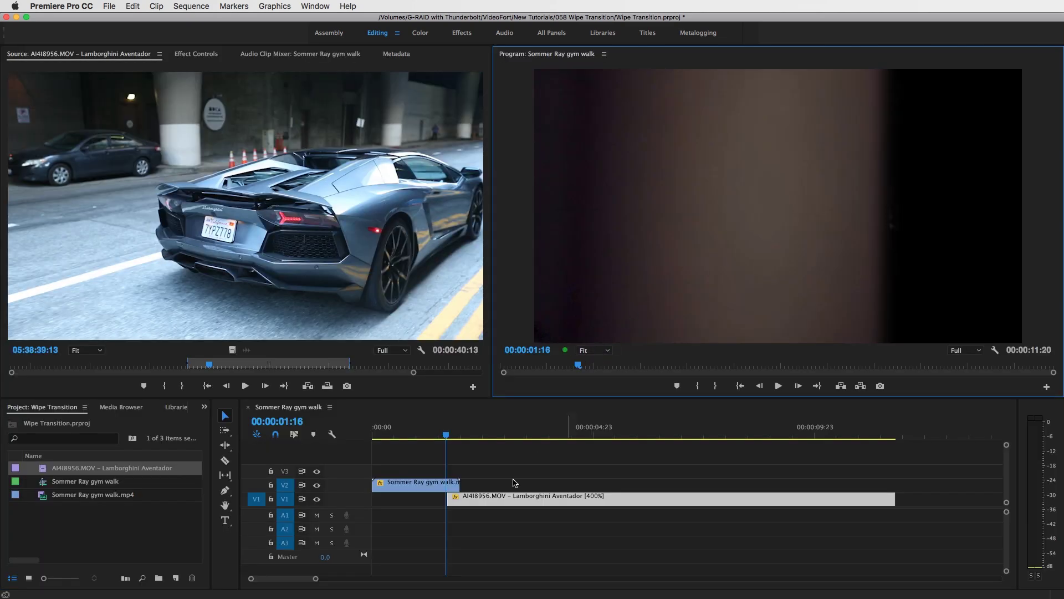
# Shift the Lamborghini clip slightly earlier on V1 and replay the wipe
pyautogui.moveTo(471, 502); pyautogui.dragTo(462, 503)
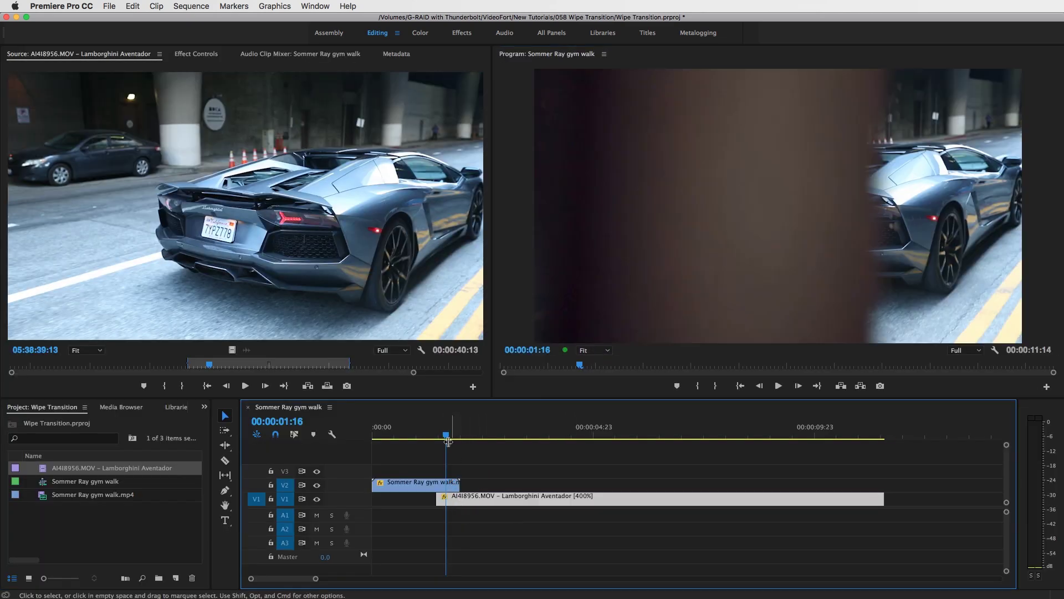
pyautogui.click(441, 437)
pyautogui.moveTo(441, 438)
pyautogui.mouseDown()
pyautogui.moveTo(458, 437)
pyautogui.moveTo(450, 444)
pyautogui.mouseUp()
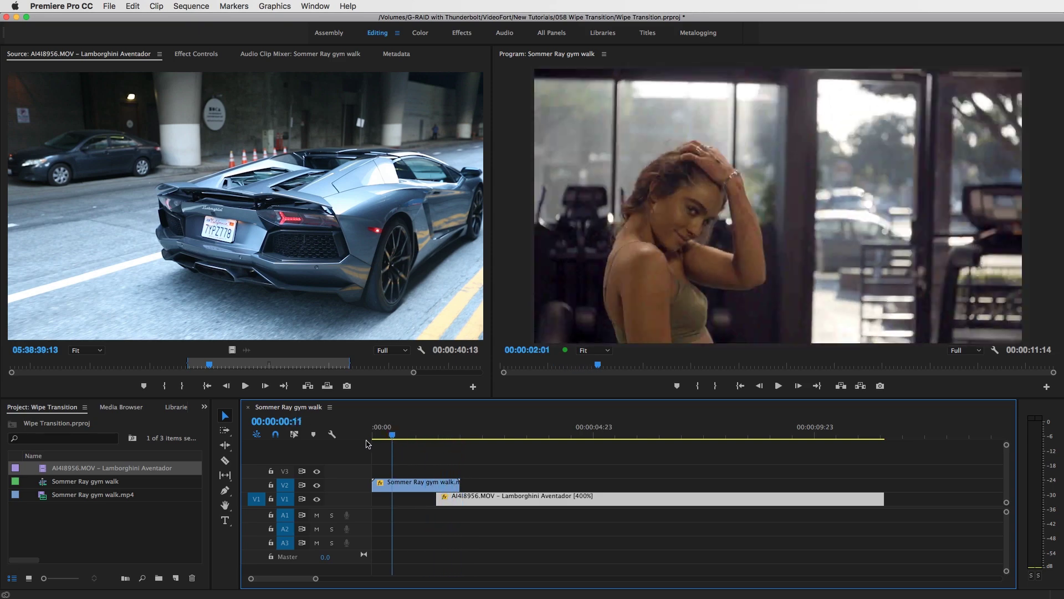
pyautogui.click(779, 385)
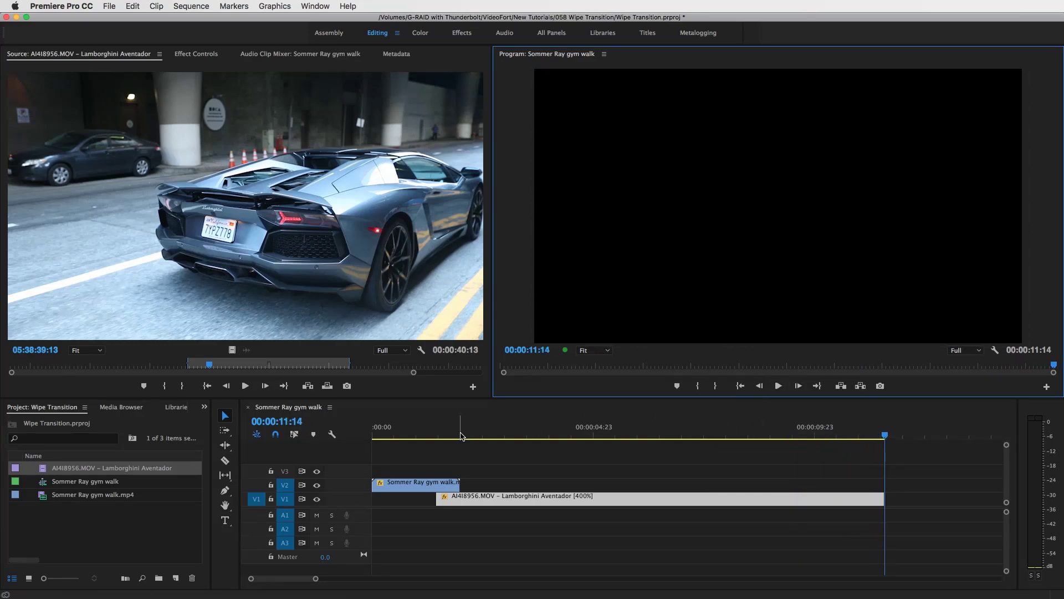
# Apply the default transition at the gym walk clip's end point and scrub through it
pyautogui.click(438, 428)
pyautogui.rightClick(459, 487)
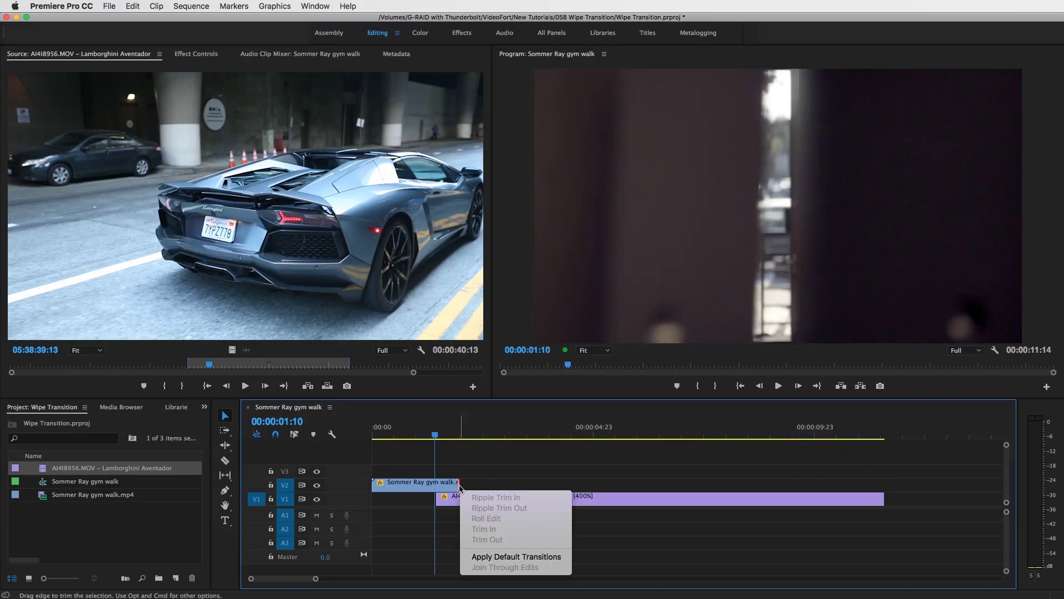
pyautogui.click(514, 560)
pyautogui.moveTo(441, 435)
pyautogui.mouseDown()
pyautogui.moveTo(495, 436)
pyautogui.moveTo(460, 439)
pyautogui.mouseUp()
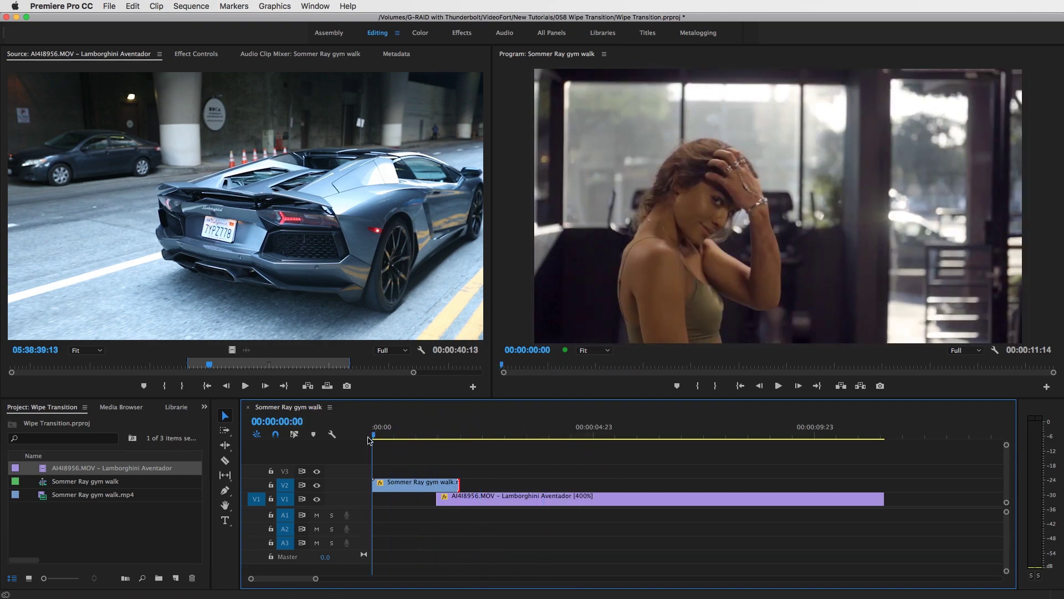
pyautogui.moveTo(580, 429); pyautogui.dragTo(418, 429)
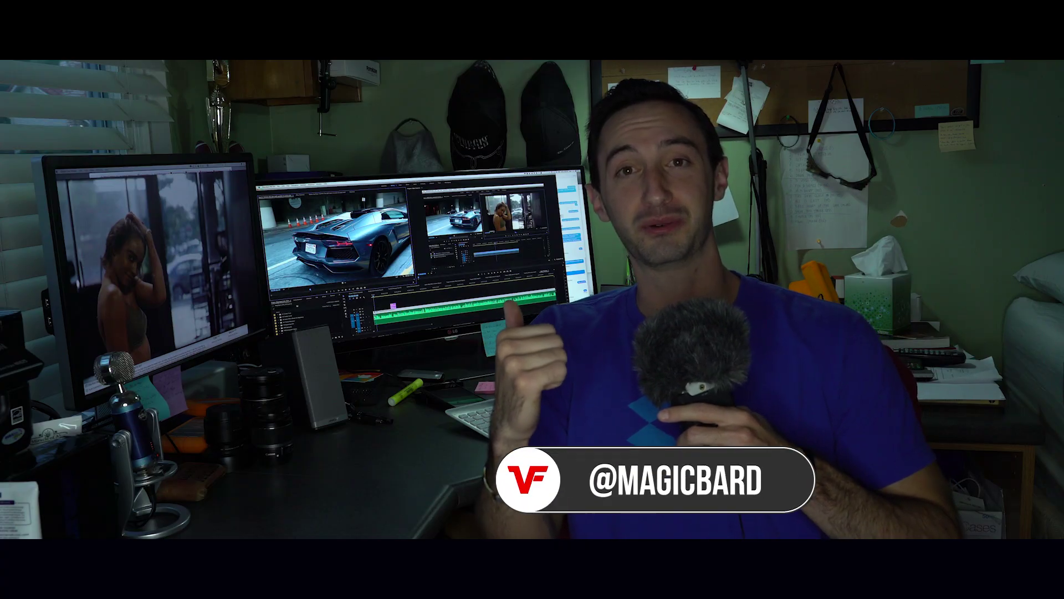